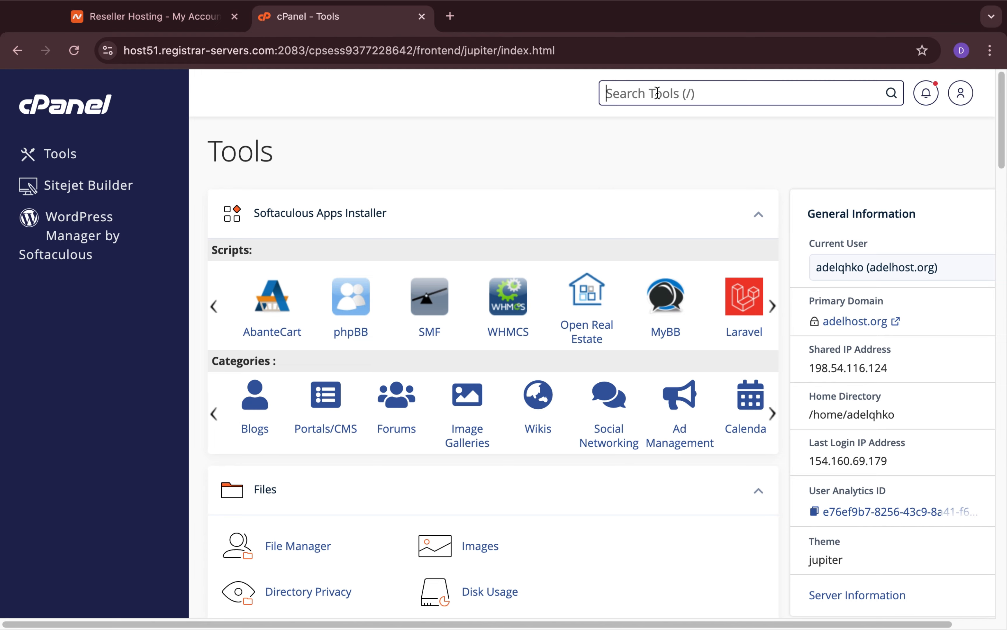
# Look through the available tools and search them for "data".
pyautogui.scroll(-19, 623, 304)
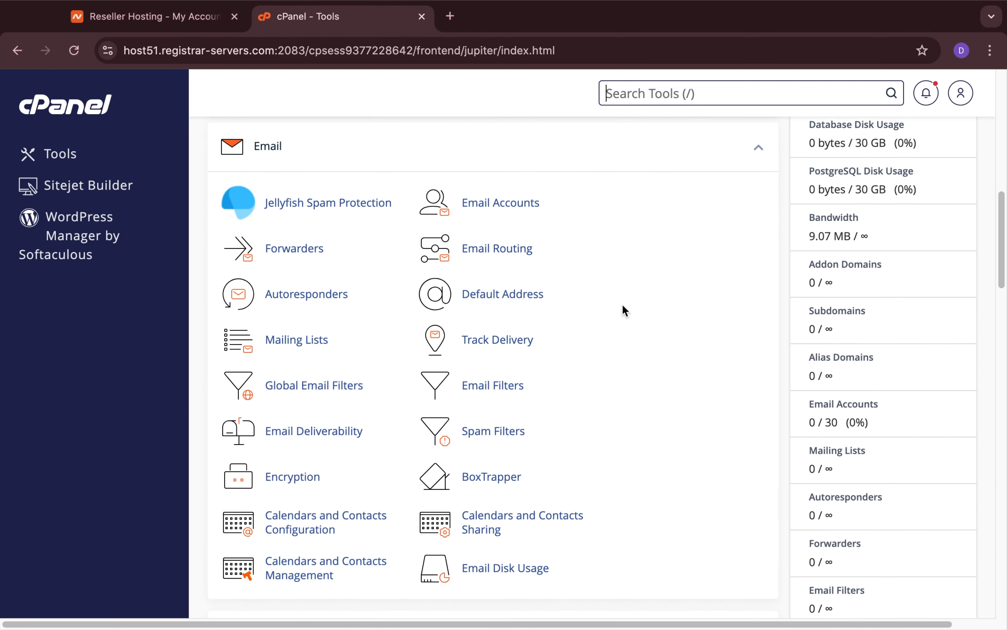
pyautogui.scroll(-7, 623, 304)
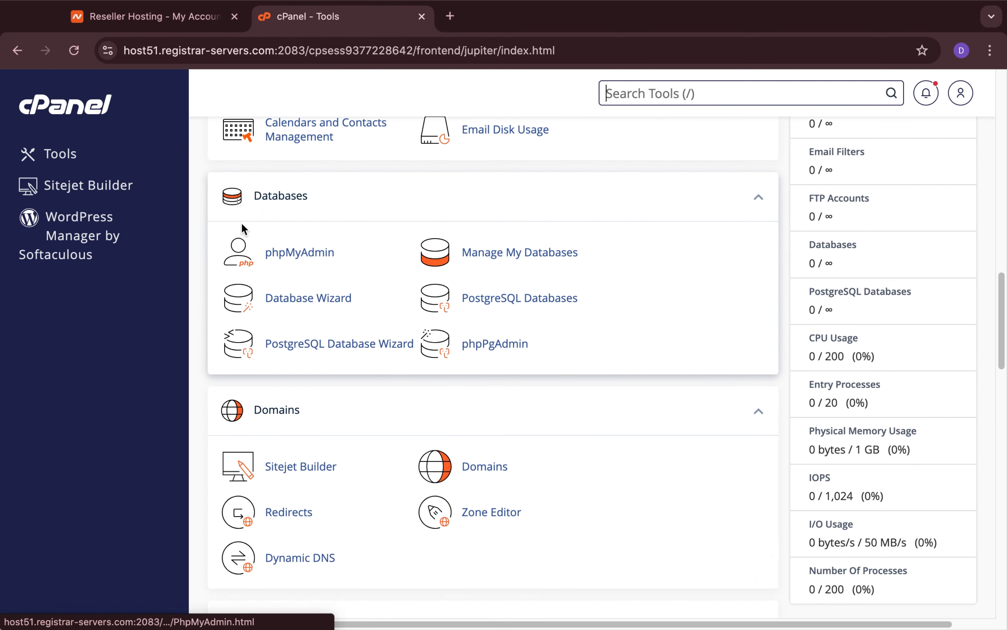
pyautogui.scroll(15, 420, 261)
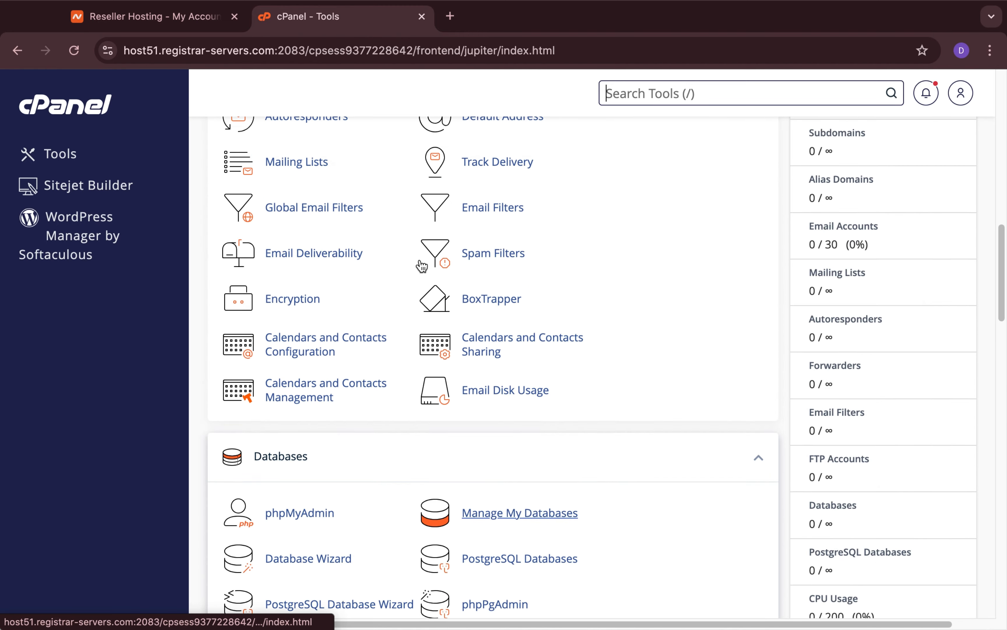
pyautogui.scroll(10, 421, 261)
pyautogui.click(616, 93)
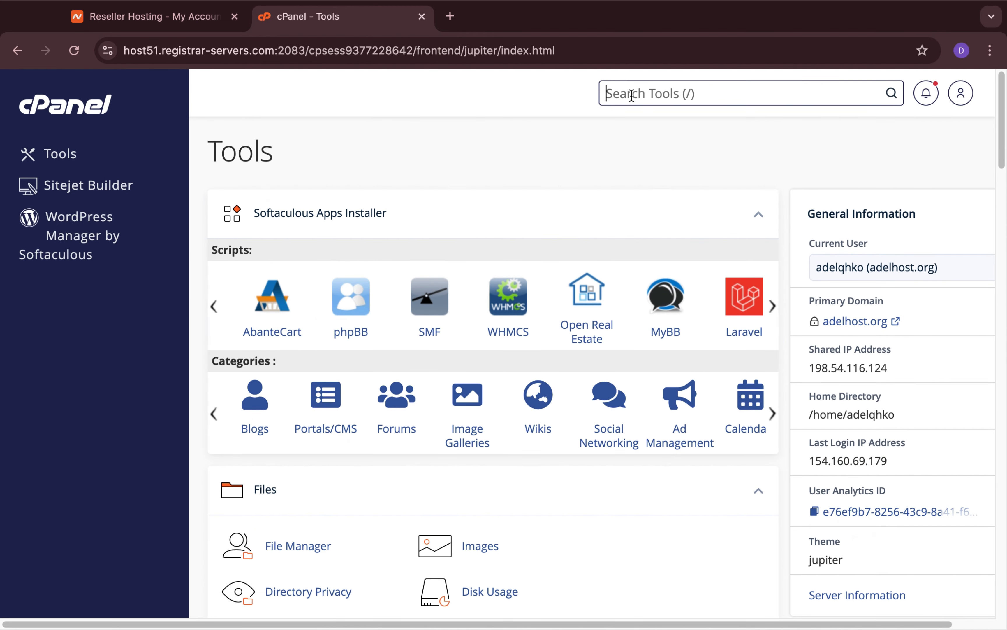
pyautogui.write('dta')
pyautogui.press('BackSpace')
pyautogui.press('BackSpace')
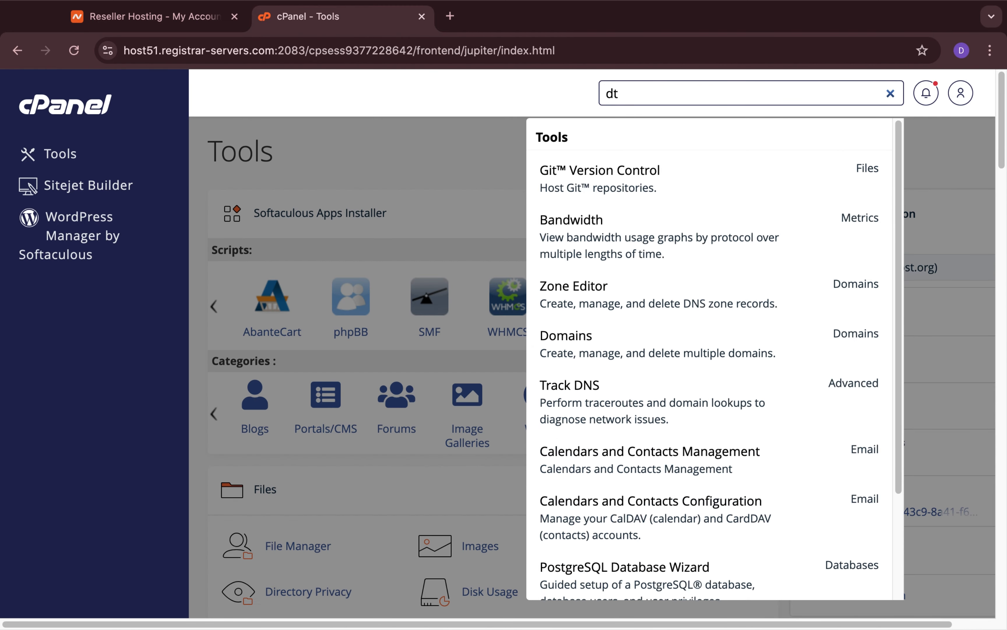
pyautogui.write('ata')
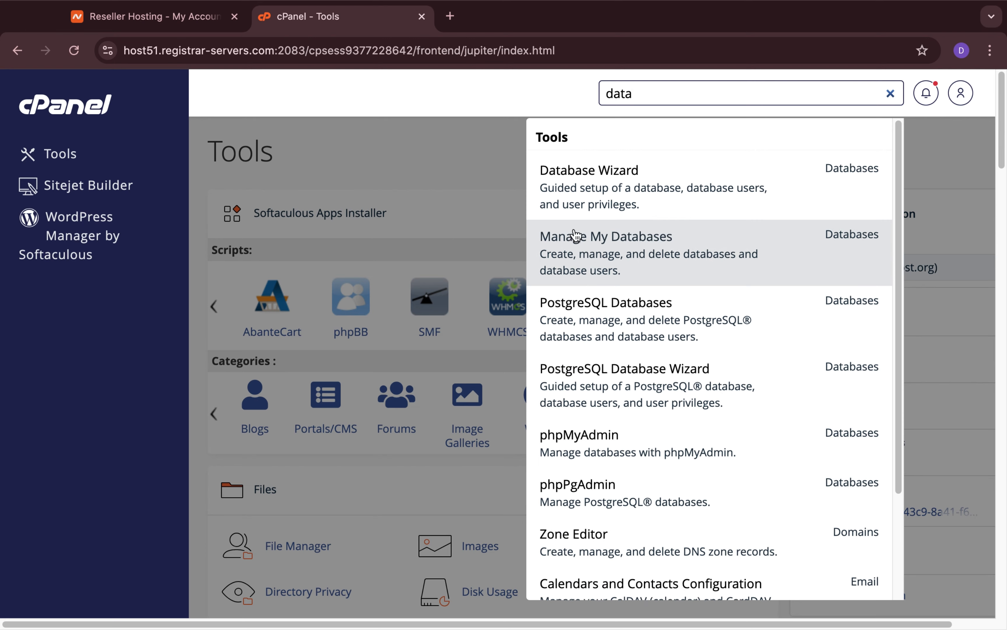
# Dismiss the search results and open Manage My Databases from the Databases section.
pyautogui.click(438, 150)
pyautogui.scroll(-10, 438, 150)
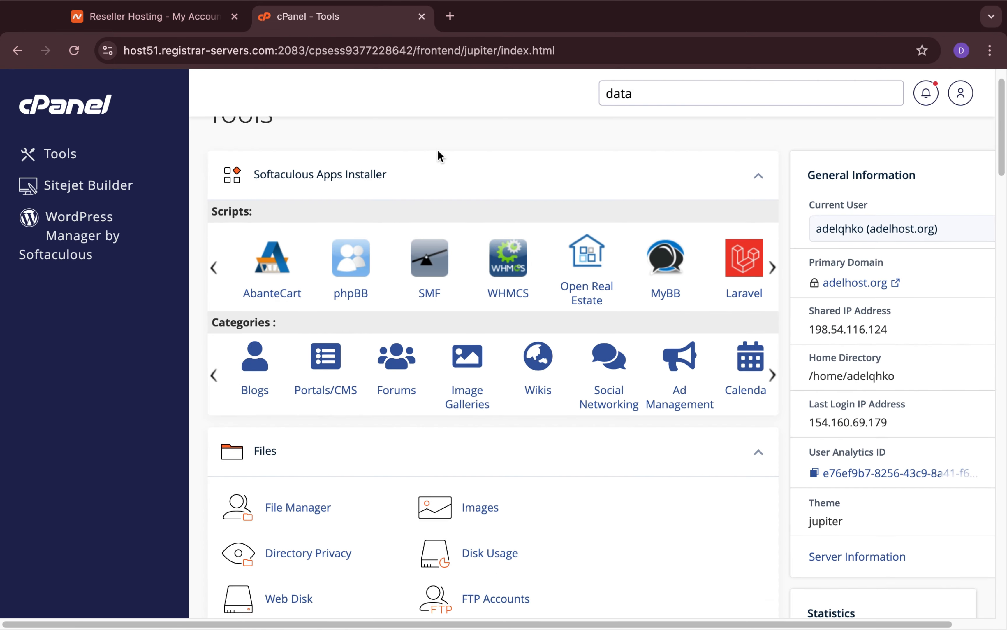
pyautogui.scroll(-10, 438, 150)
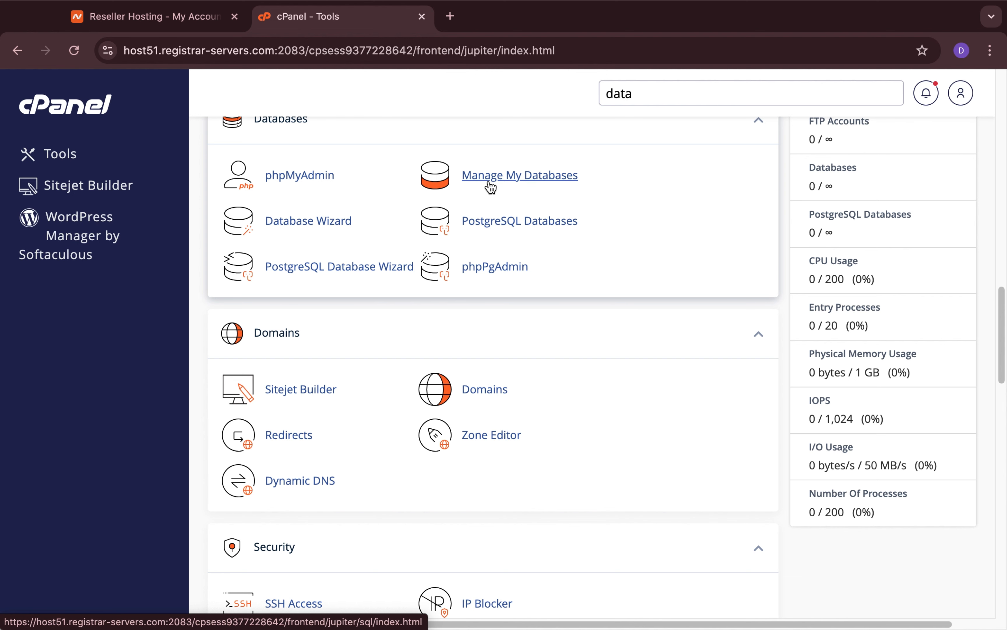
pyautogui.scroll(2, 502, 185)
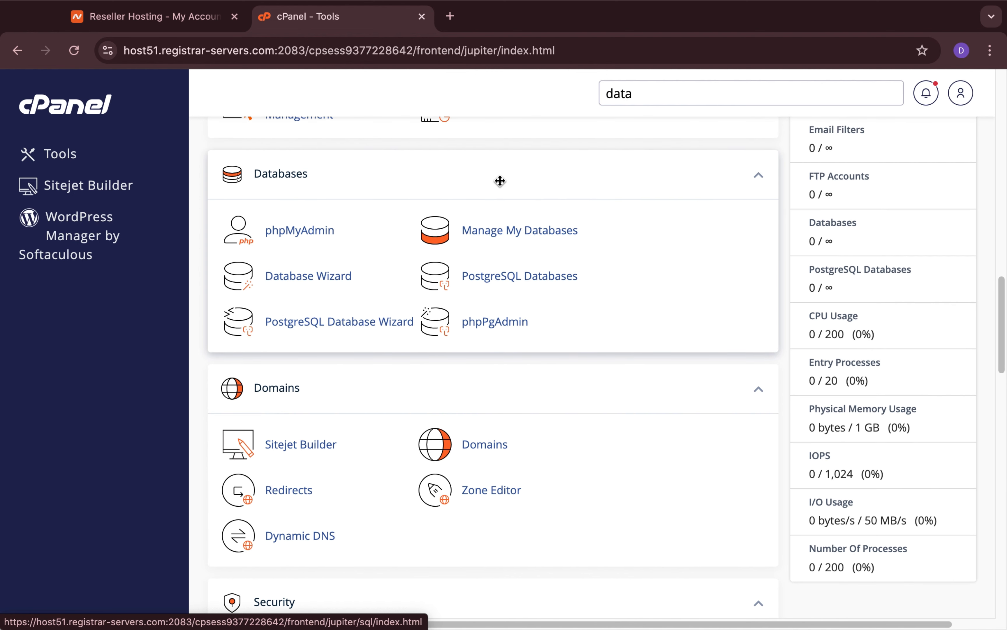
pyautogui.click(505, 236)
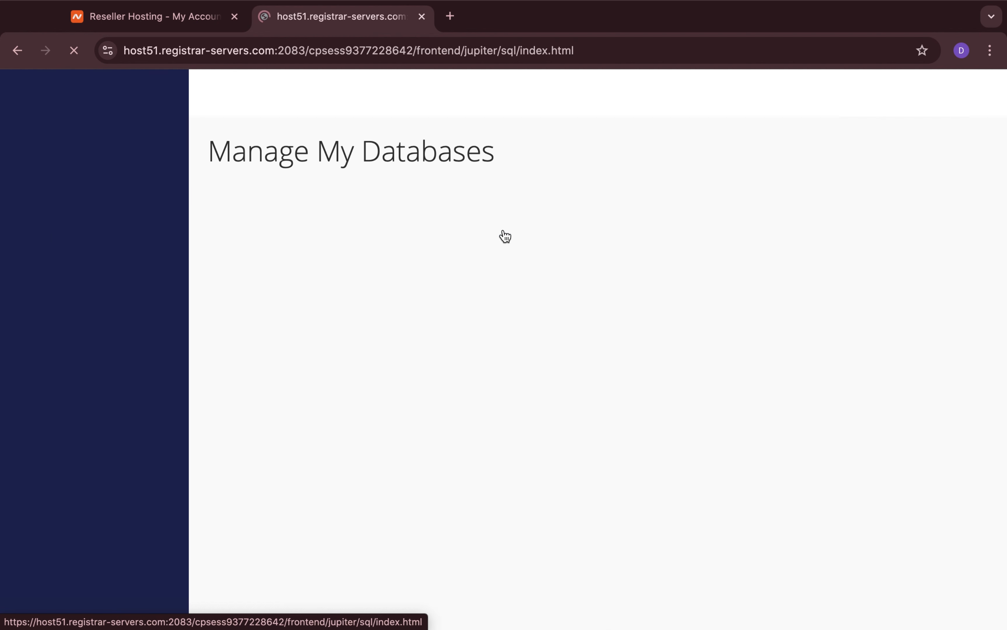
# Enter WhmcsDB as the name for the new database.
pyautogui.scroll(-1, 493, 256)
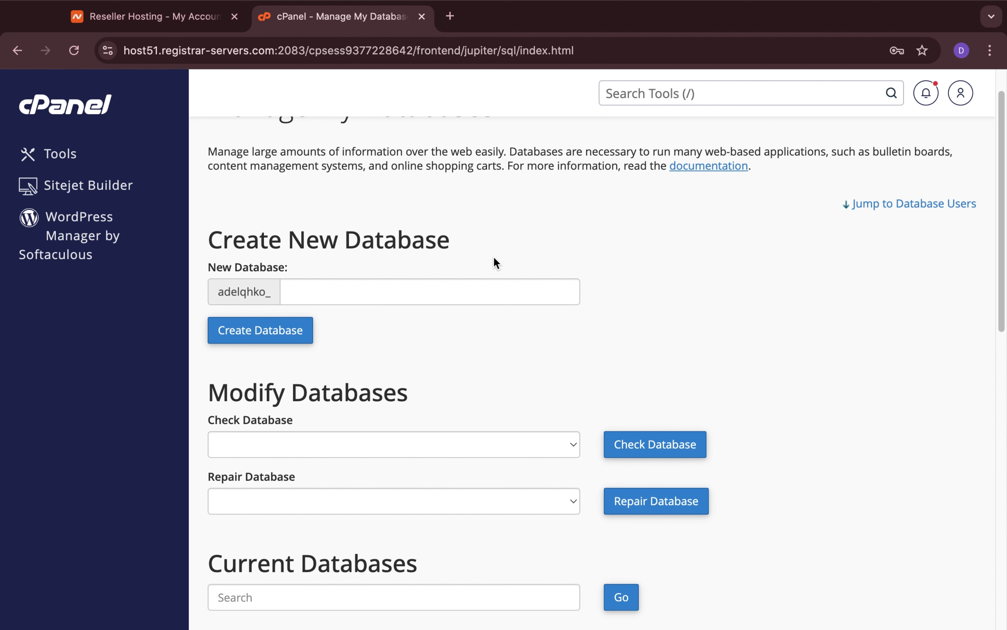
pyautogui.scroll(-1, 493, 261)
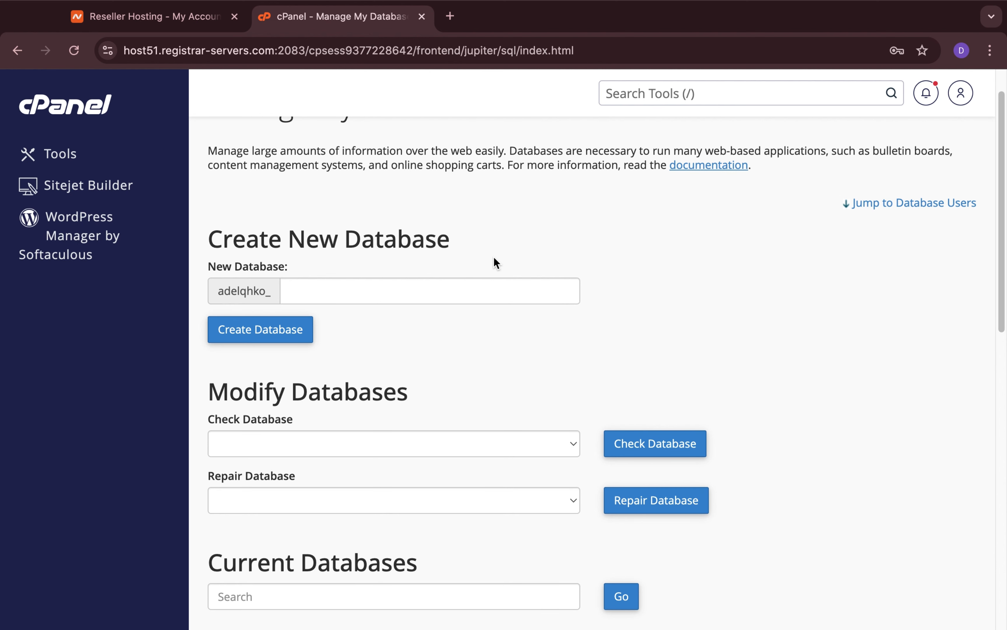
pyautogui.click(458, 286)
pyautogui.click(479, 254)
pyautogui.scroll(-4, 362, 295)
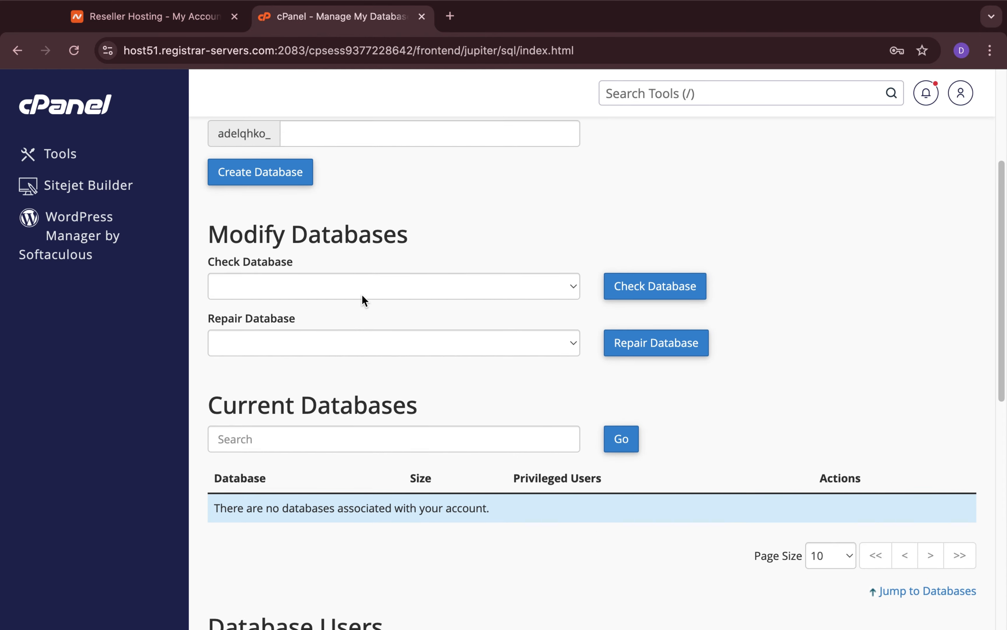
pyautogui.scroll(3, 362, 297)
pyautogui.click(374, 251)
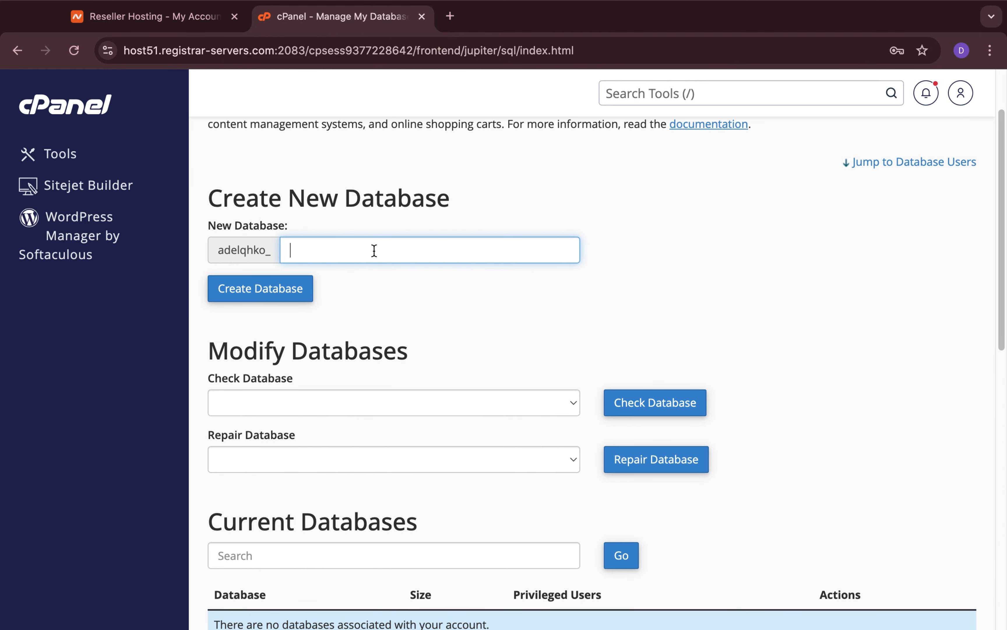
pyautogui.write('WhmcsDB')
pyautogui.doubleClick(233, 249)
pyautogui.click(351, 248)
# Name the new database WHMCSDB and create it.
pyautogui.doubleClick(348, 251)
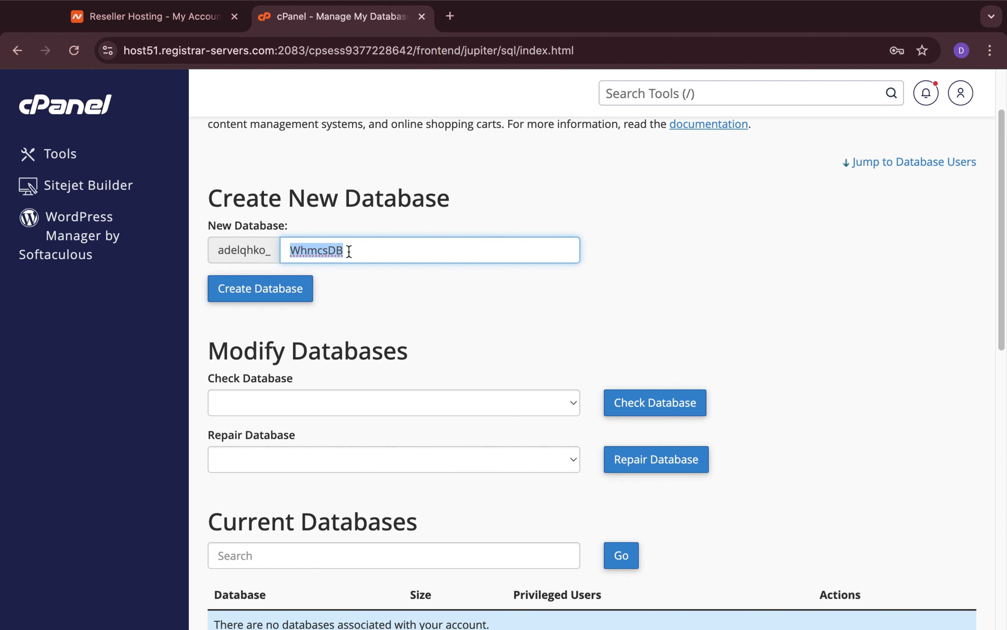
pyautogui.write('WHMCS')
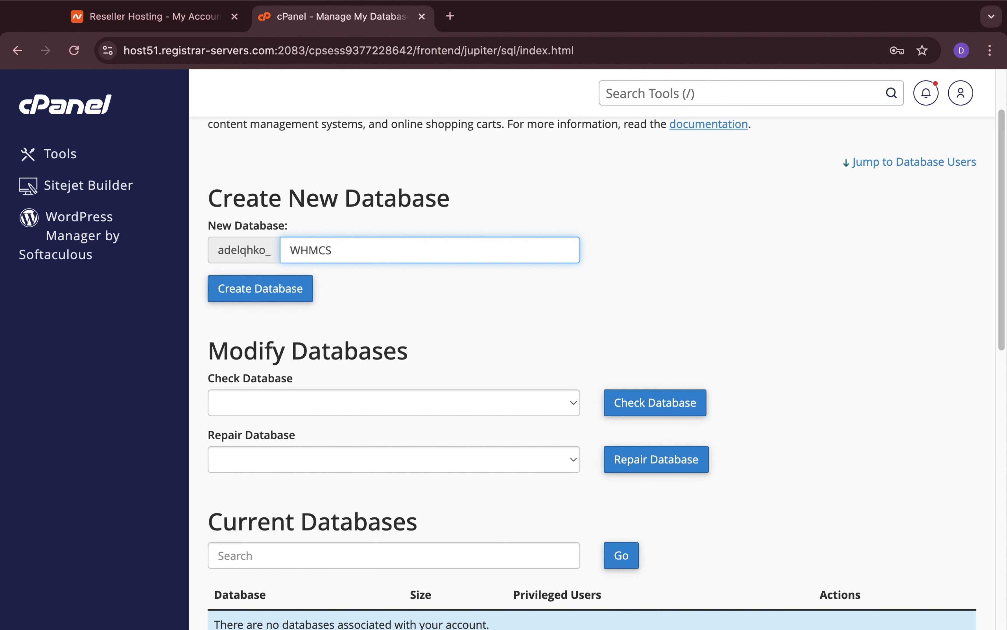
pyautogui.write('DB')
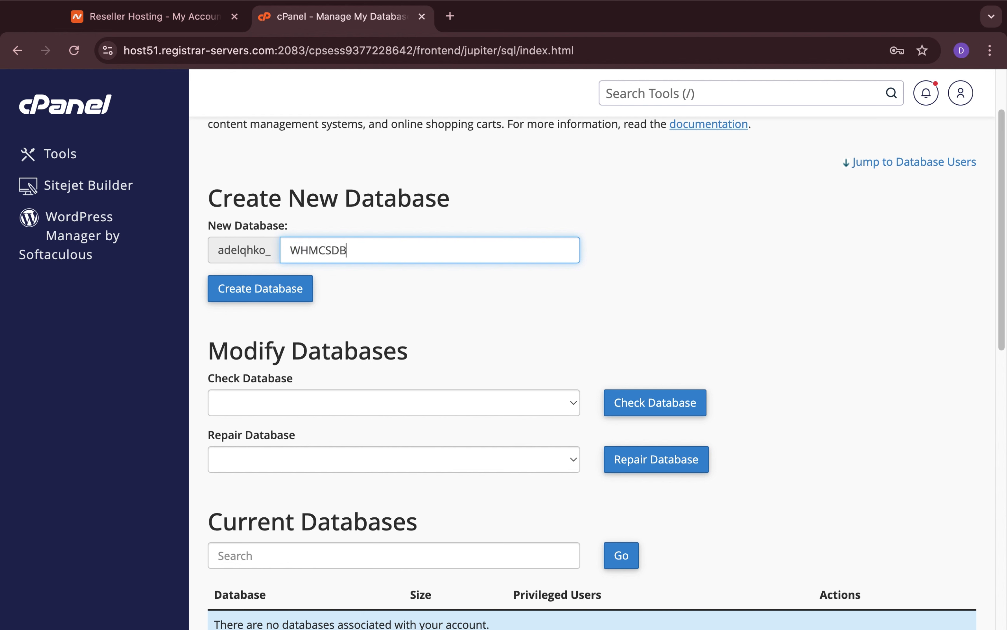
pyautogui.click(267, 287)
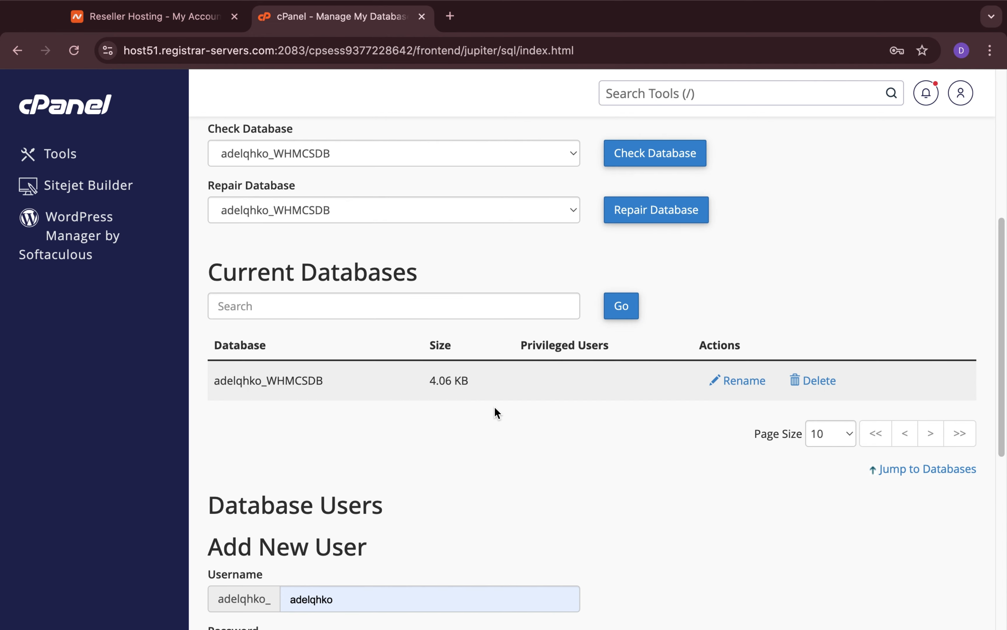
# Return to the database management page and review the current databases and the form for adding a user.
pyautogui.scroll(4, 495, 407)
pyautogui.scroll(2, 497, 413)
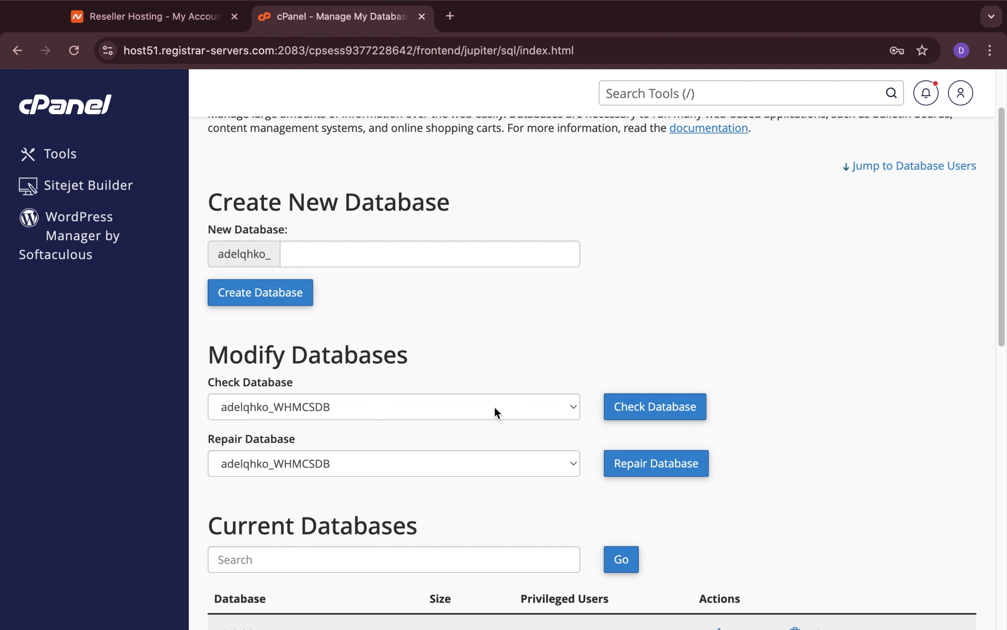
pyautogui.scroll(2, 494, 407)
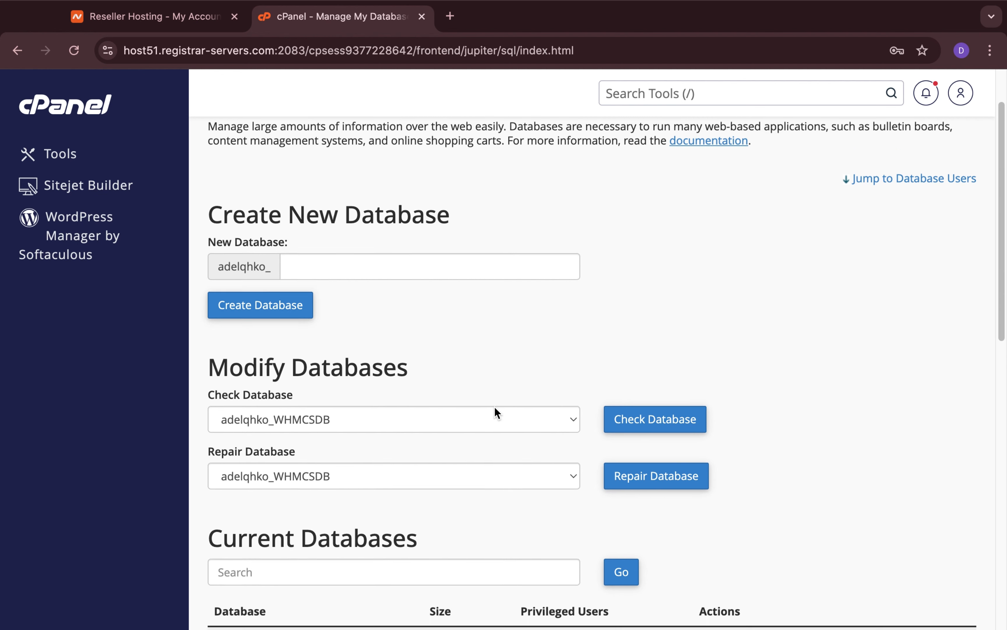
pyautogui.scroll(-1, 494, 406)
pyautogui.scroll(-10, 495, 407)
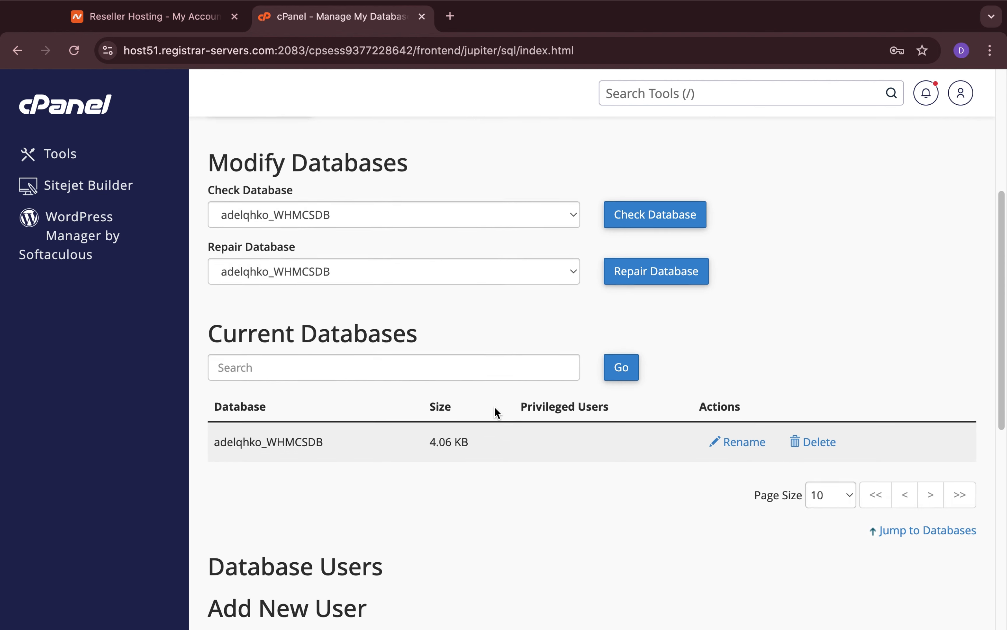
pyautogui.scroll(-4, 494, 407)
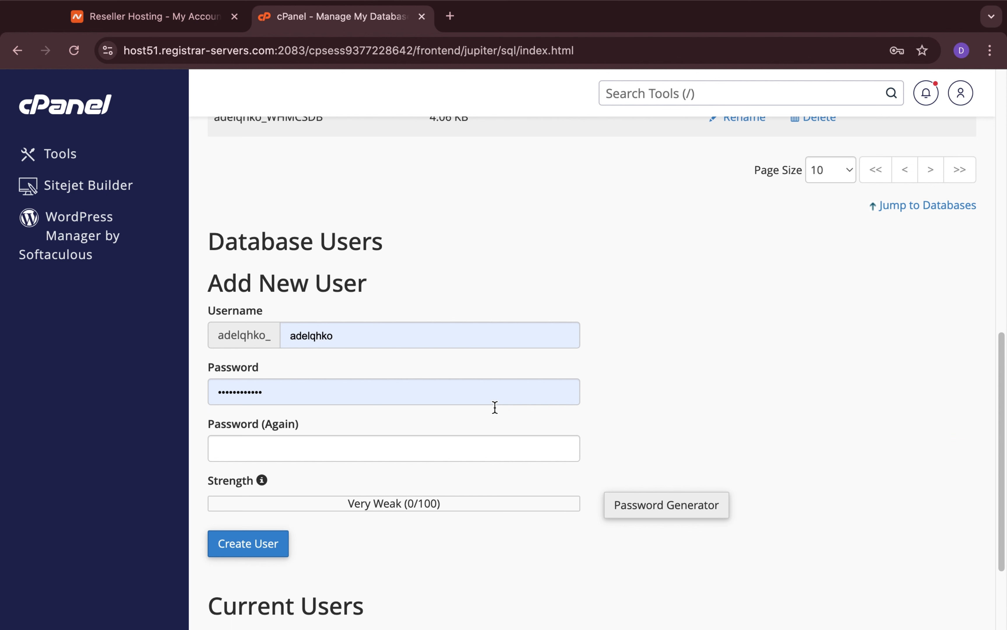
pyautogui.click(387, 289)
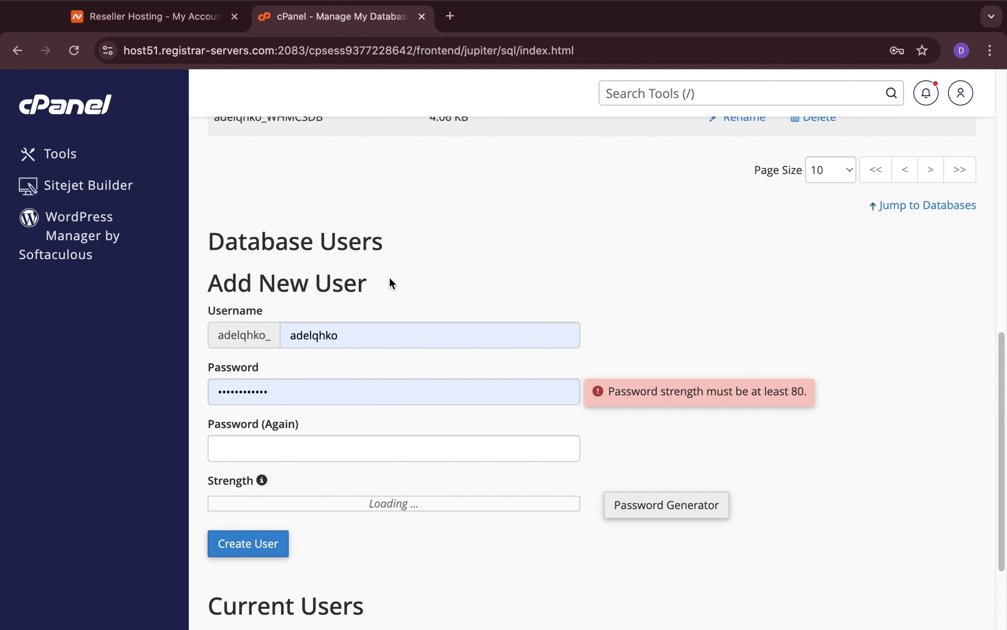
pyautogui.tripleClick(389, 278)
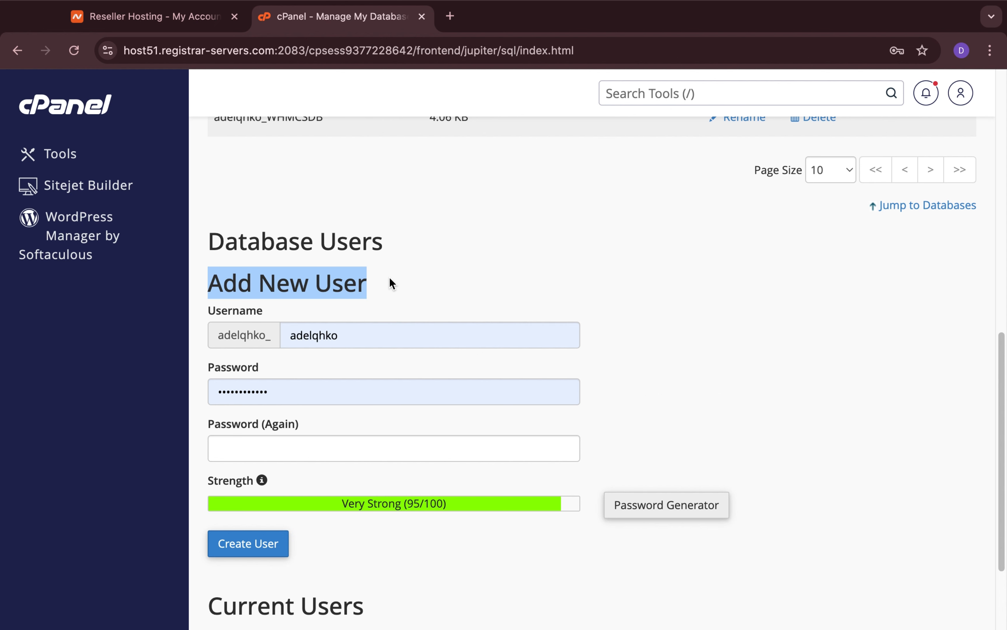
pyautogui.tripleClick(397, 235)
pyautogui.click(408, 270)
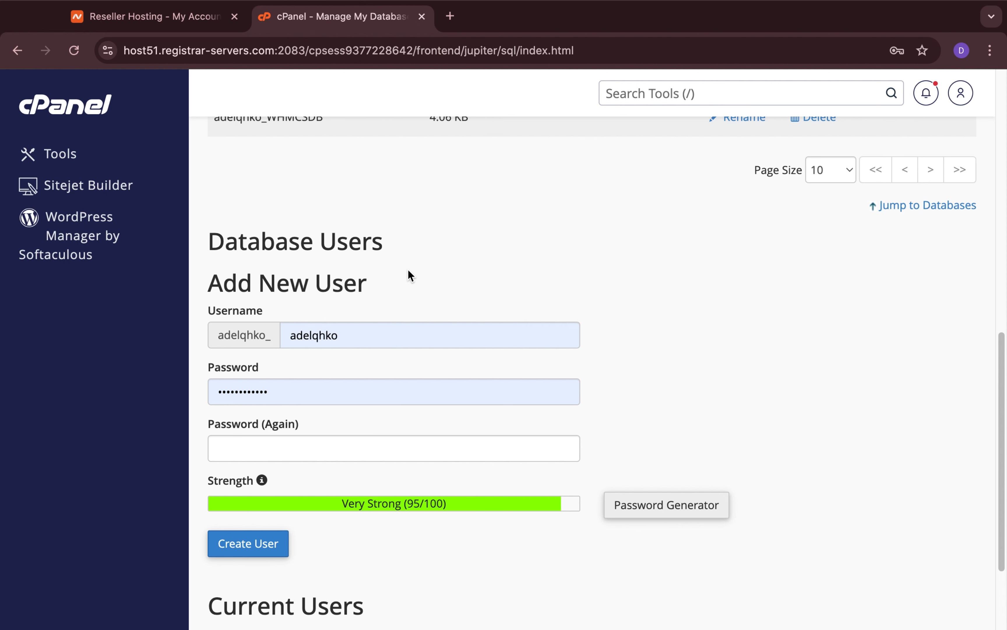
# Set the new database user's username to WHMCSUSER.
pyautogui.doubleClick(396, 338)
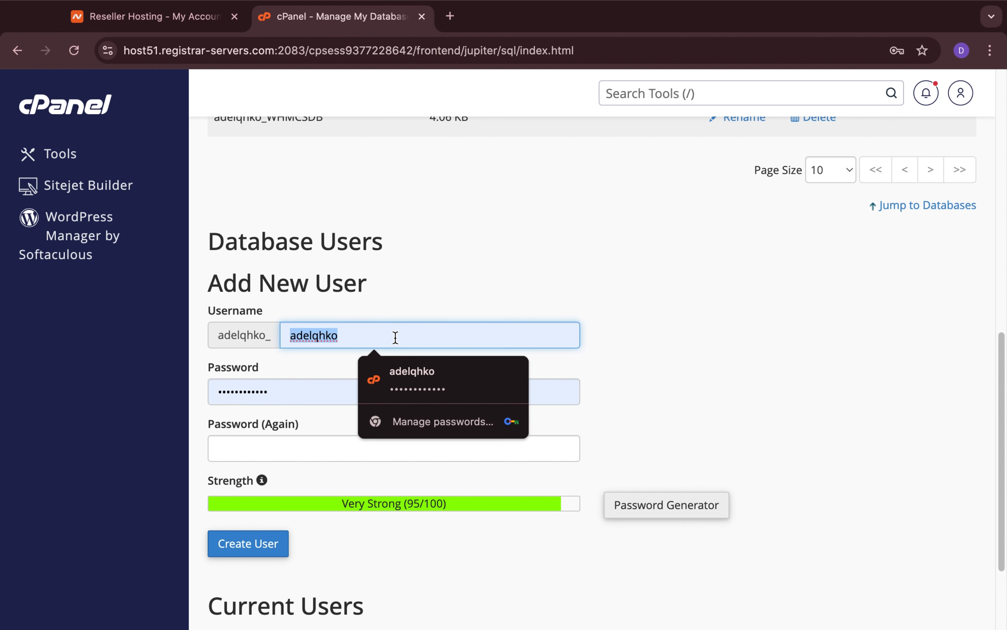
pyautogui.write('WH')
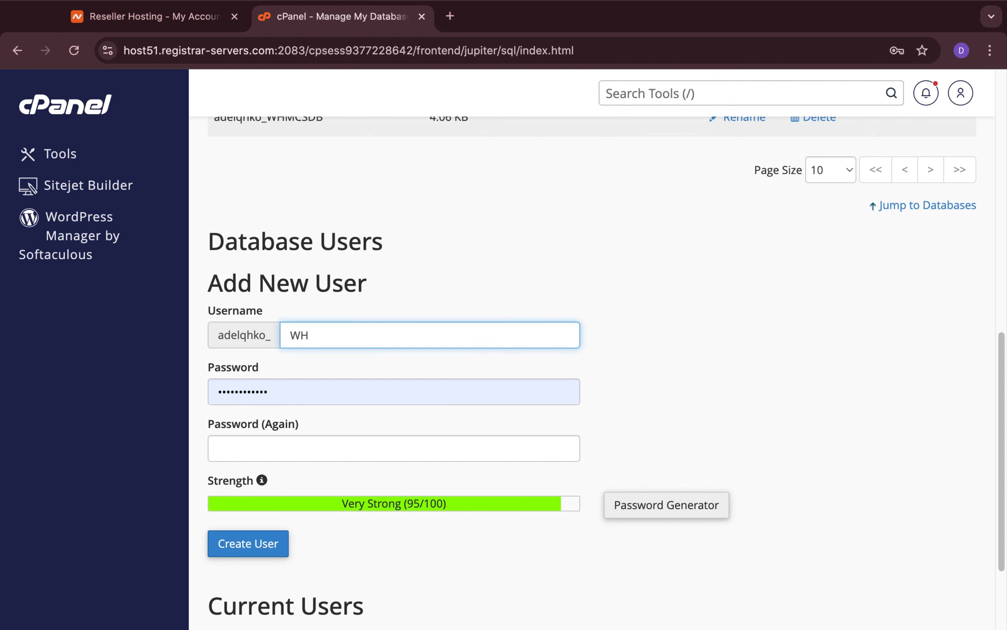
pyautogui.write('MCSUSER')
pyautogui.click(486, 362)
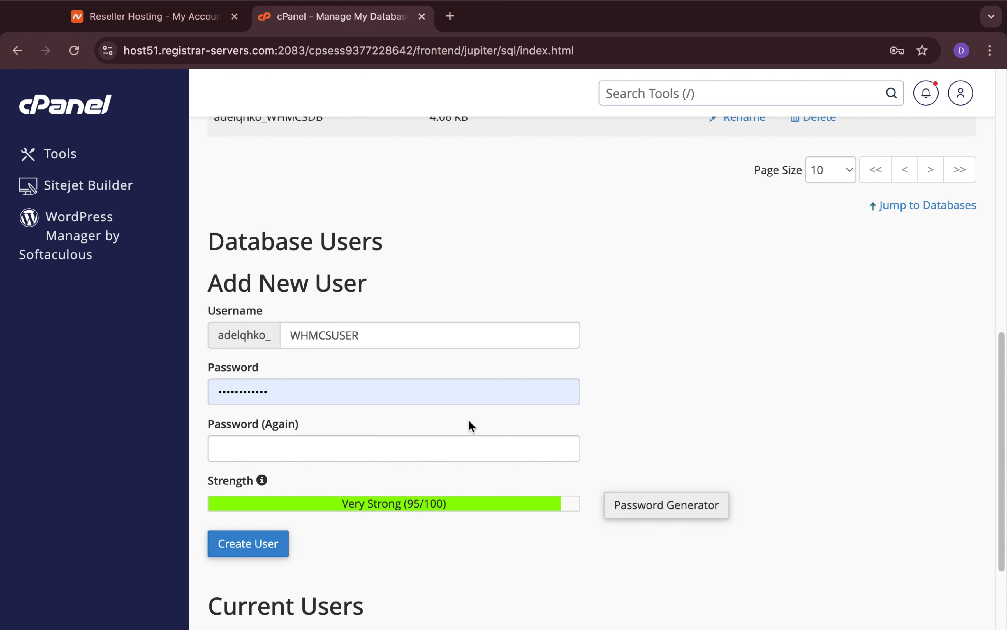
# Generate a new random password, confirm it has been copied safely, and use it as the database user's password.
pyautogui.click(631, 502)
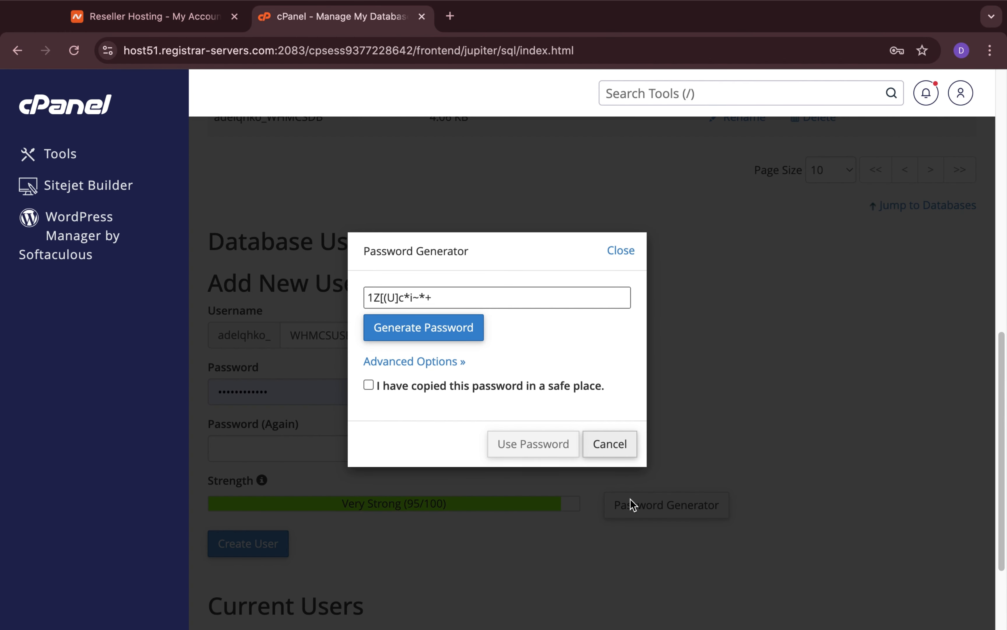
pyautogui.click(445, 324)
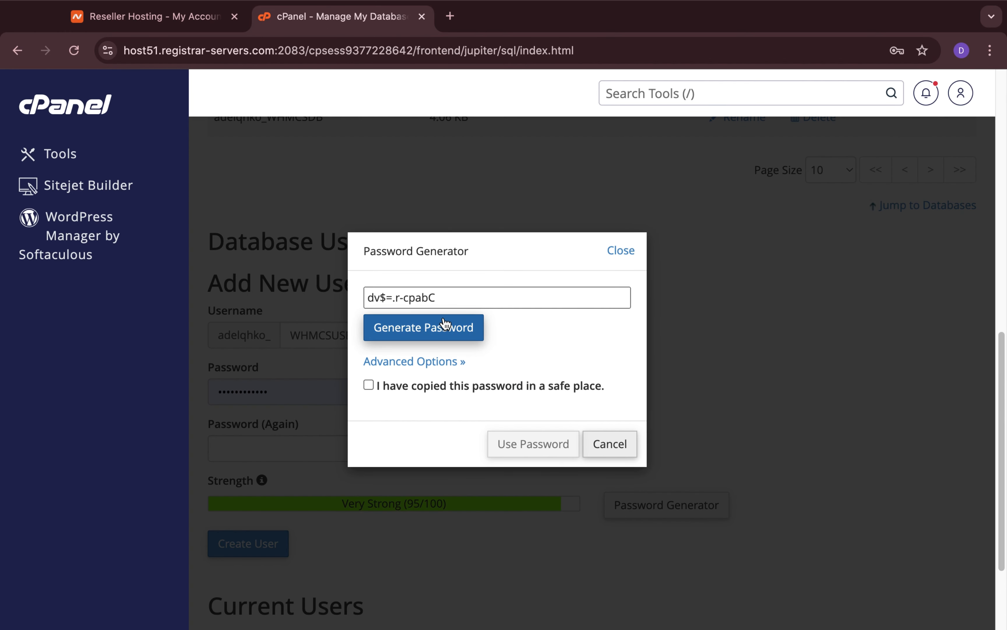
pyautogui.click(446, 324)
pyautogui.click(445, 323)
pyautogui.click(445, 323)
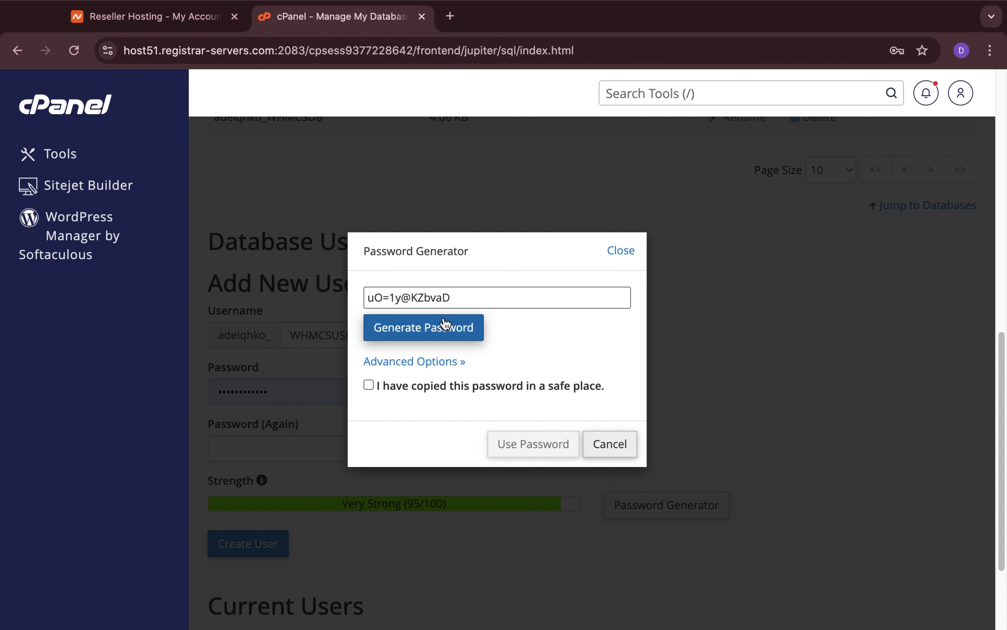
pyautogui.click(478, 295)
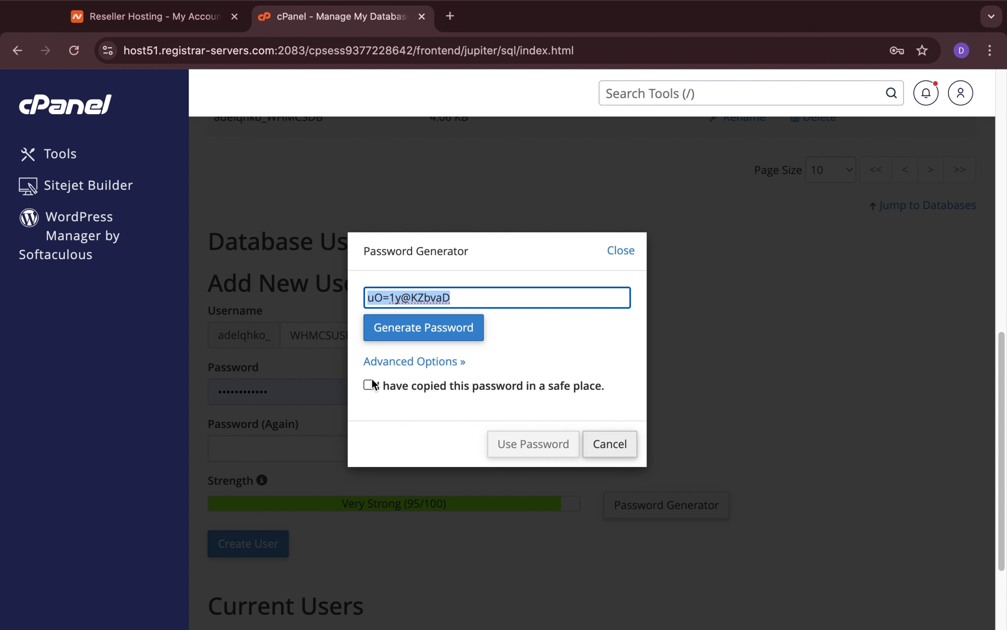
pyautogui.click(373, 379)
pyautogui.click(484, 297)
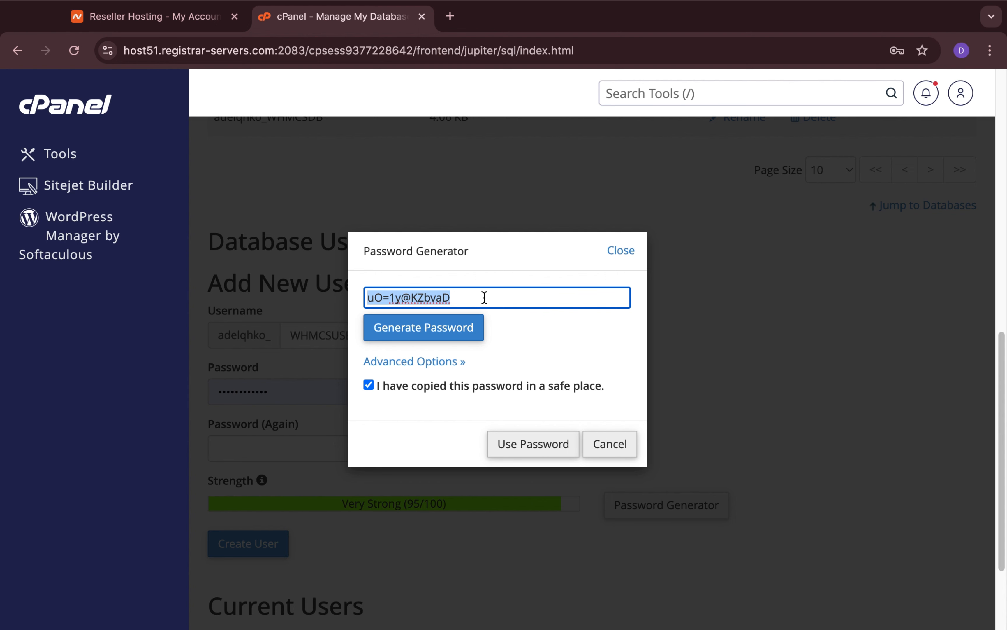
pyautogui.click(526, 447)
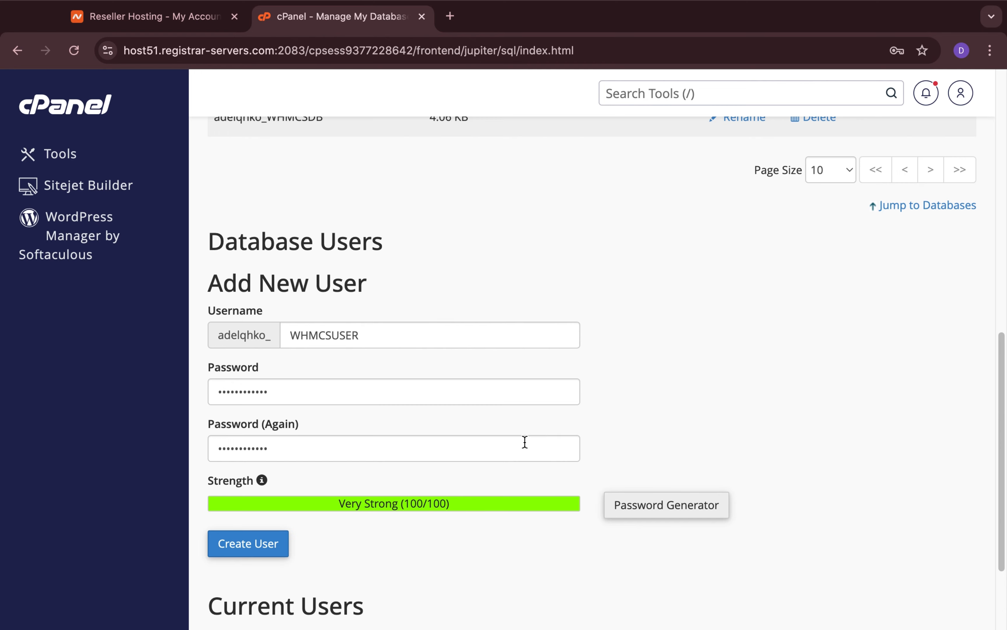
pyautogui.scroll(-3, 525, 441)
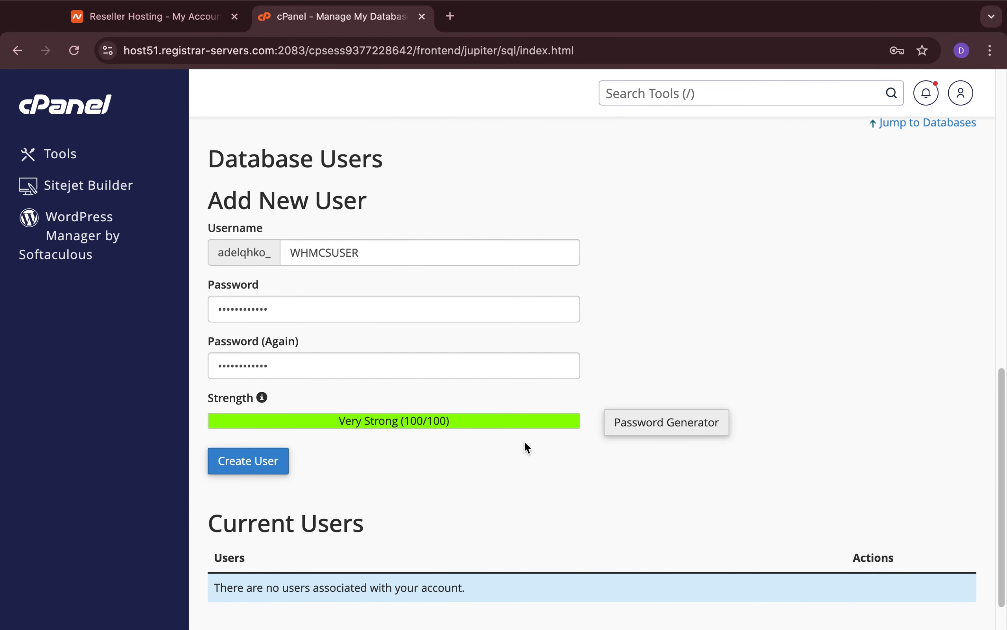
# Create the database user WHMCSUSER with the filled-in credentials and return to the database management page.
pyautogui.scroll(3, 524, 441)
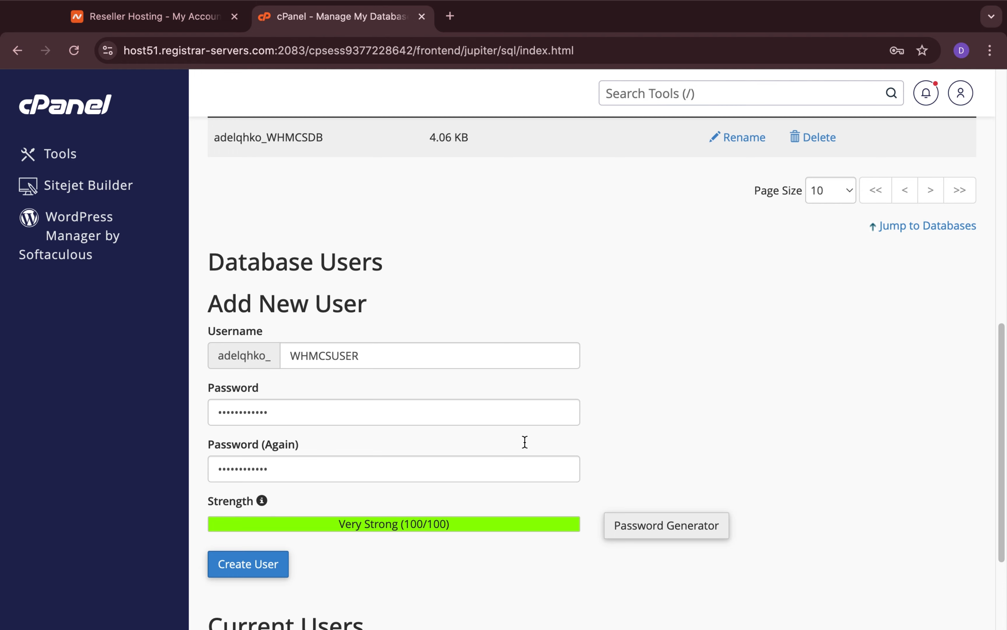
pyautogui.scroll(-3, 525, 442)
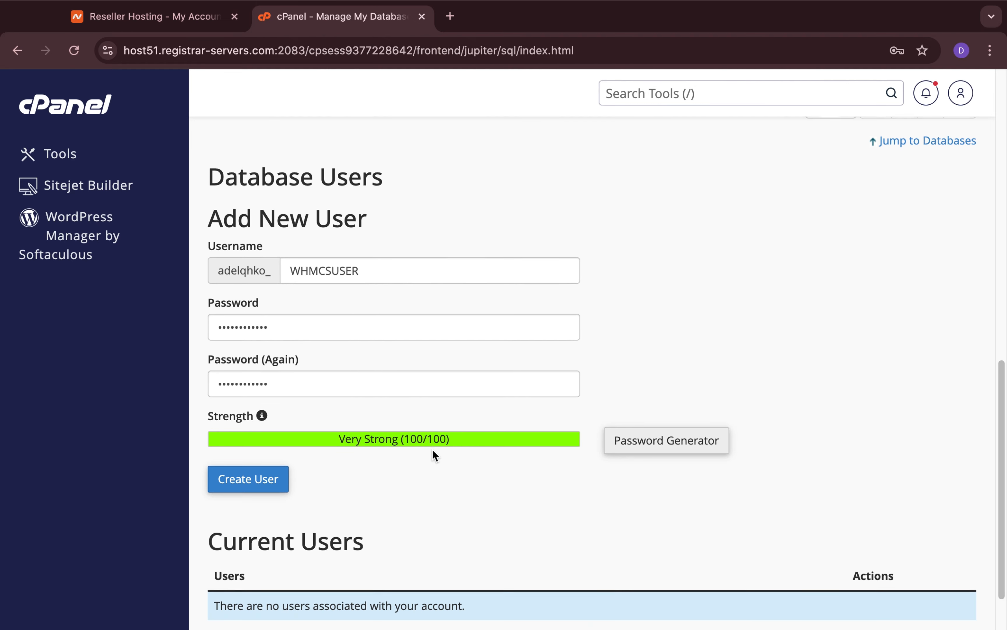
pyautogui.click(252, 479)
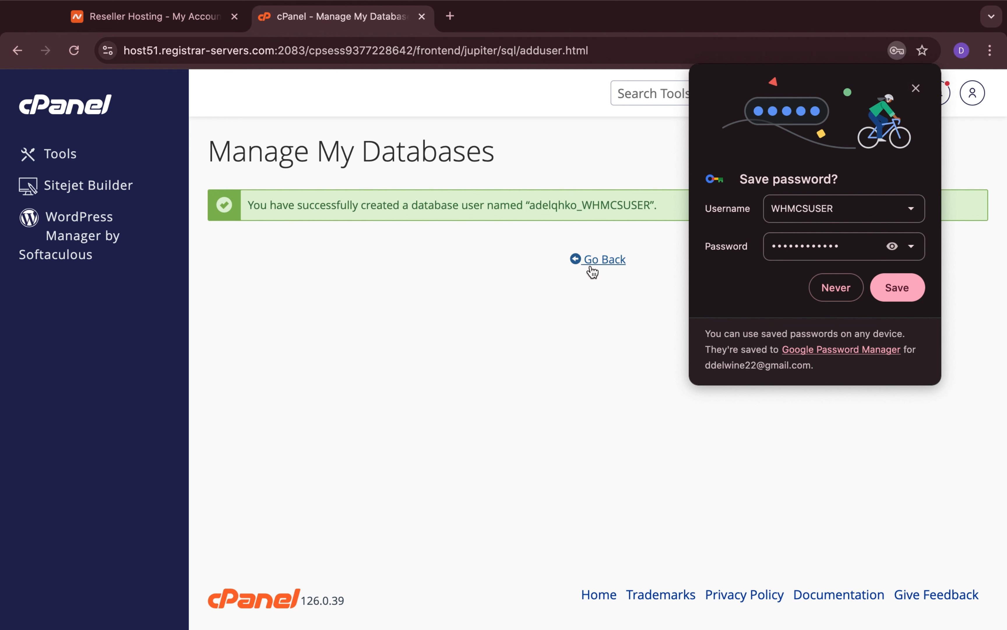
pyautogui.click(604, 259)
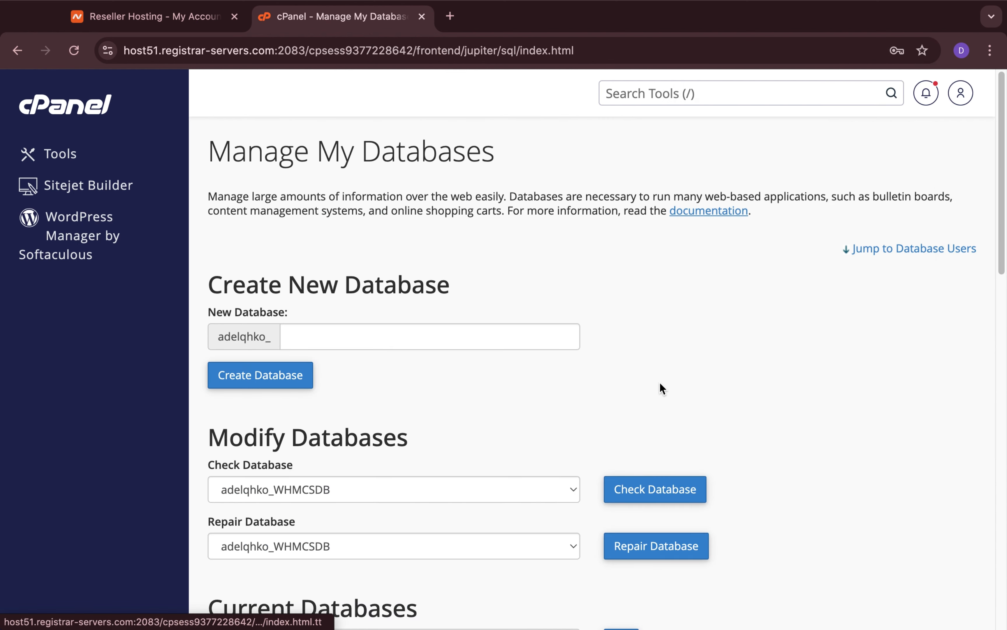
# Review the current databases and the section for adding a user to a database.
pyautogui.scroll(-5, 659, 383)
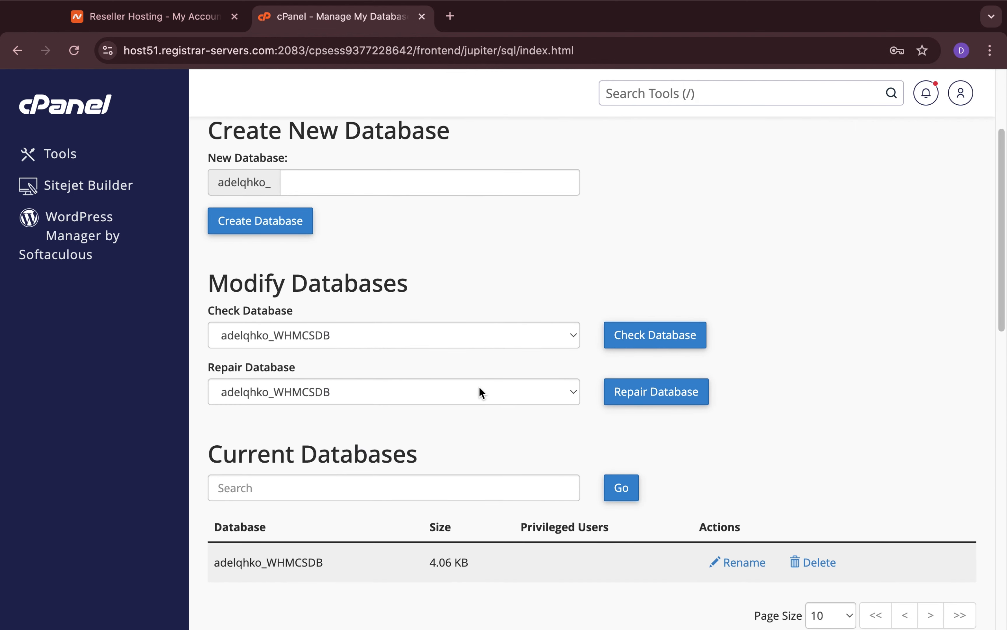
pyautogui.scroll(2, 480, 394)
pyautogui.scroll(2, 480, 388)
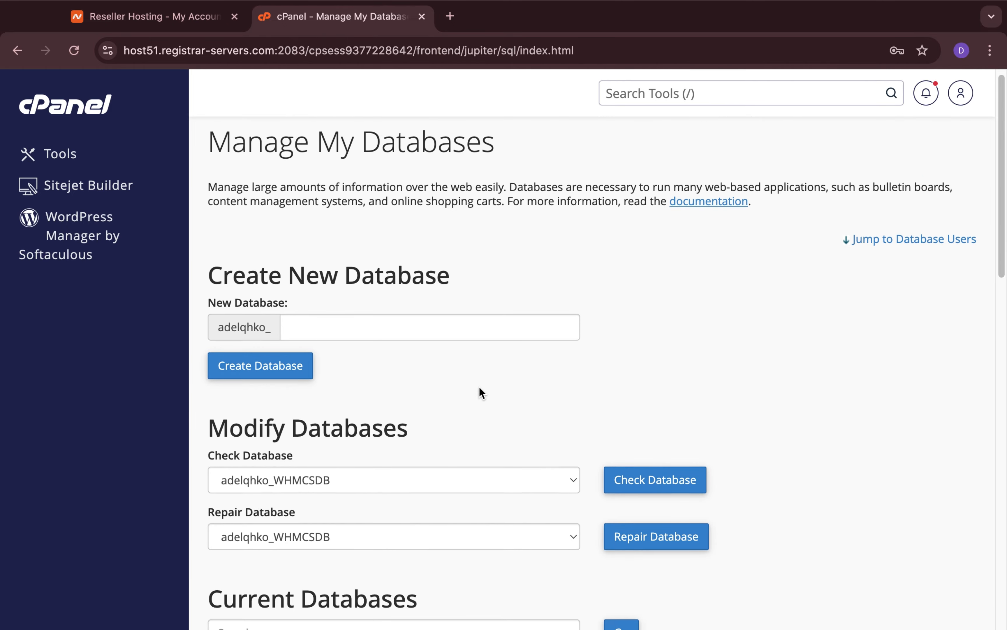
pyautogui.scroll(-4, 479, 388)
pyautogui.scroll(-13, 479, 386)
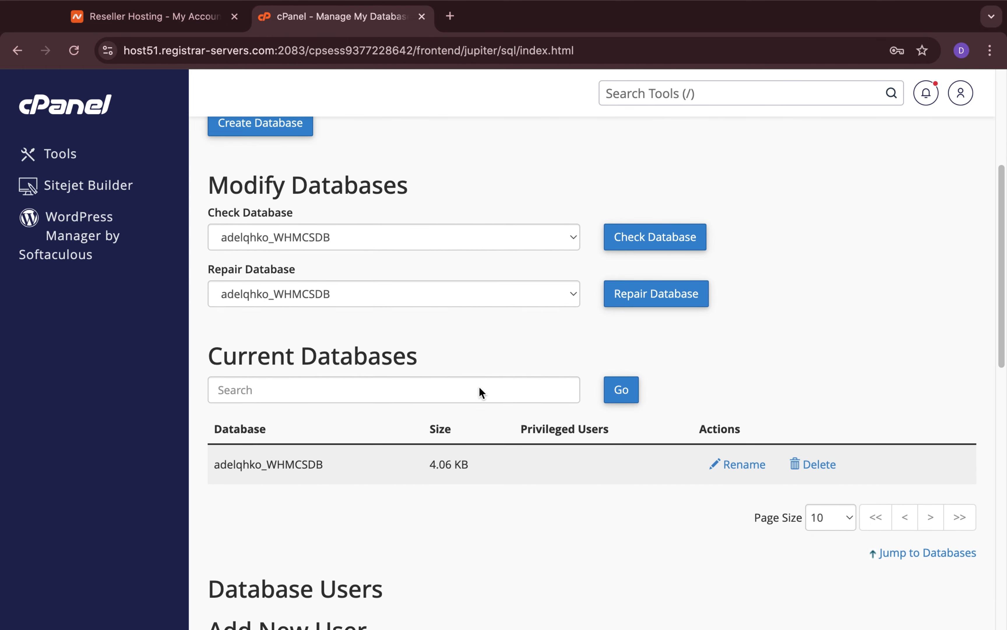
pyautogui.scroll(-9, 480, 387)
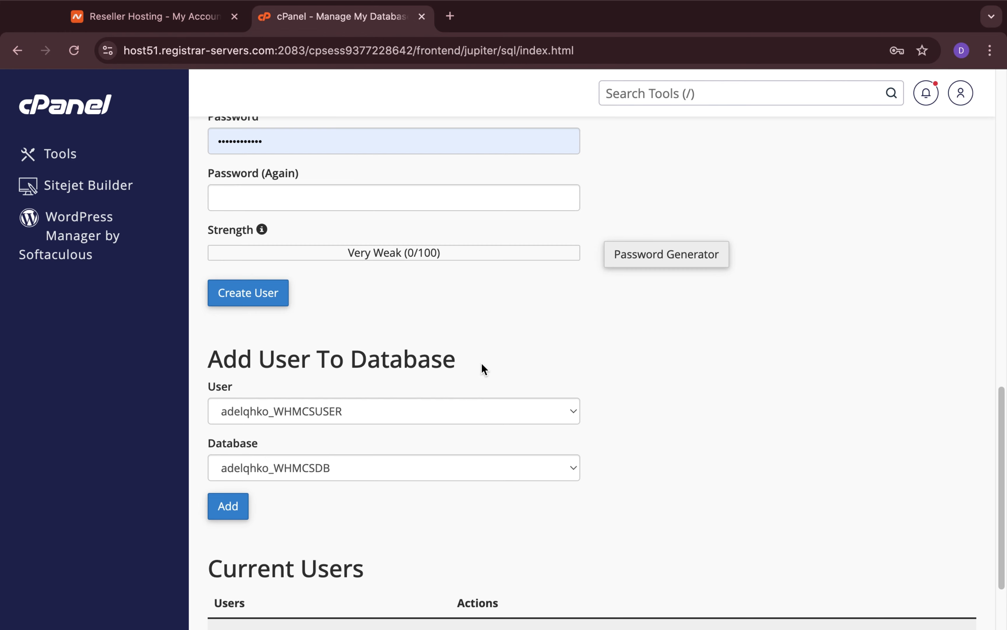
pyautogui.scroll(-2, 483, 368)
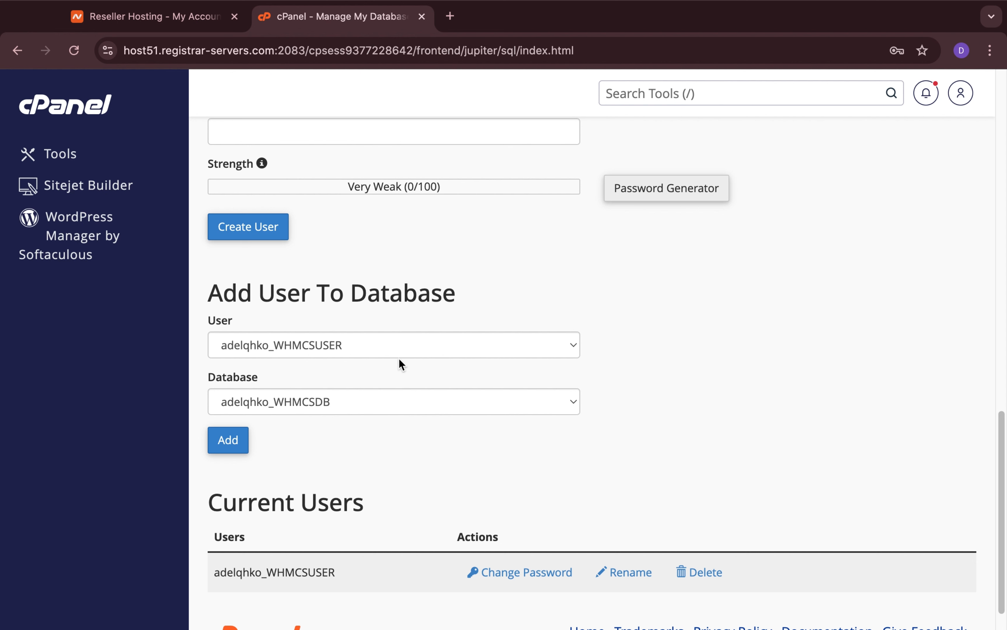
# Add the user WHMCSUSER to the WHMCSDB database, checking the user and database choices before submitting.
pyautogui.click(422, 351)
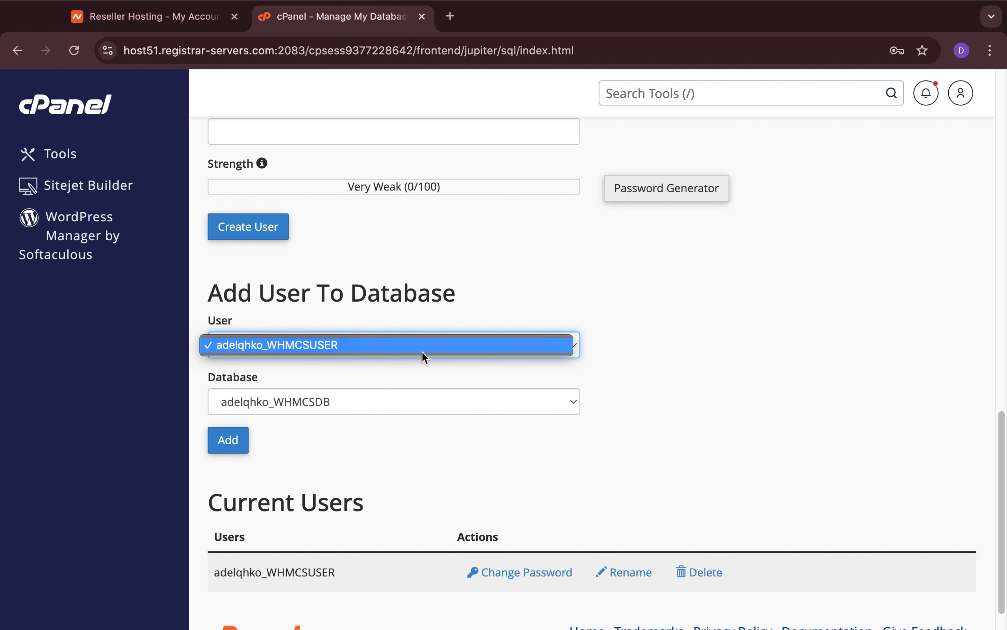
pyautogui.click(428, 365)
pyautogui.click(423, 401)
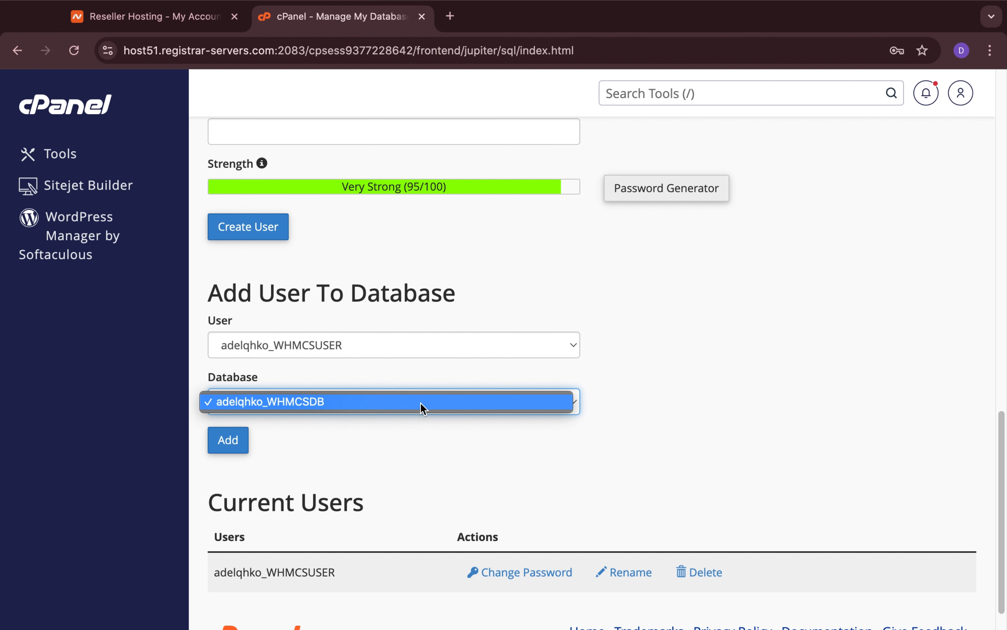
pyautogui.click(432, 345)
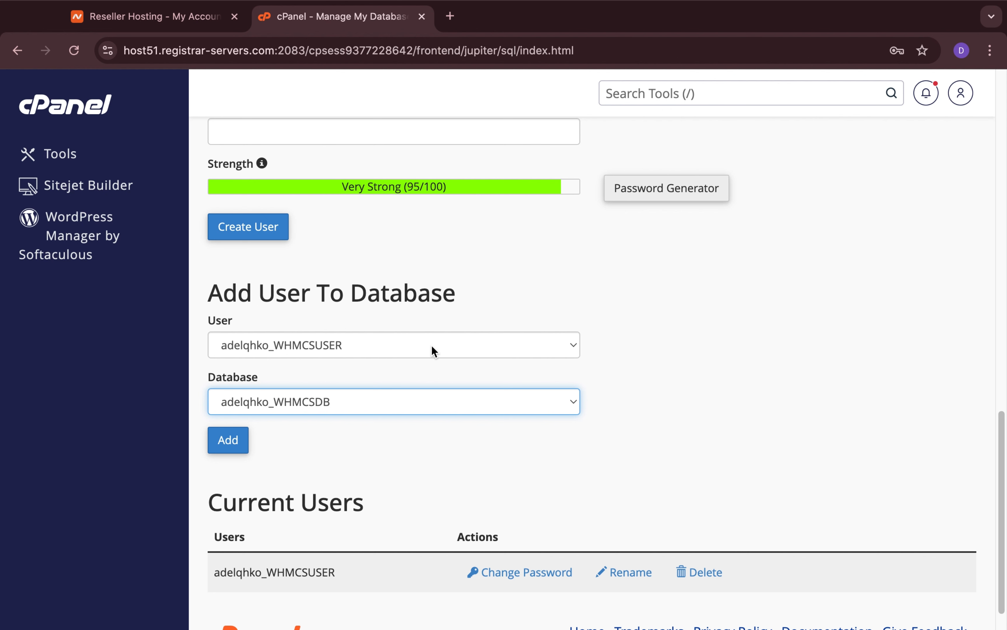
pyautogui.click(436, 352)
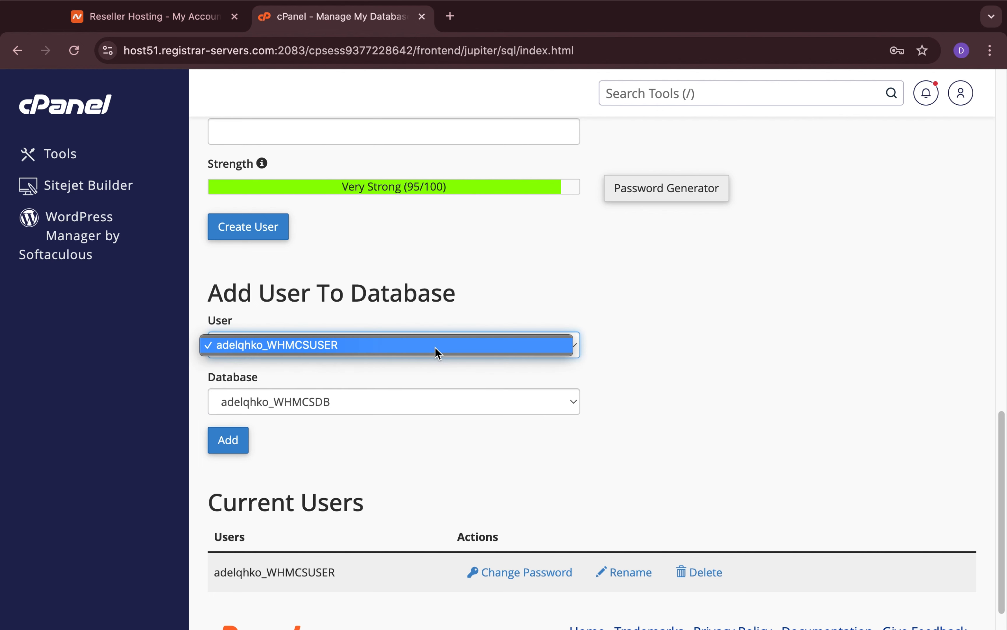
pyautogui.click(412, 408)
pyautogui.click(413, 408)
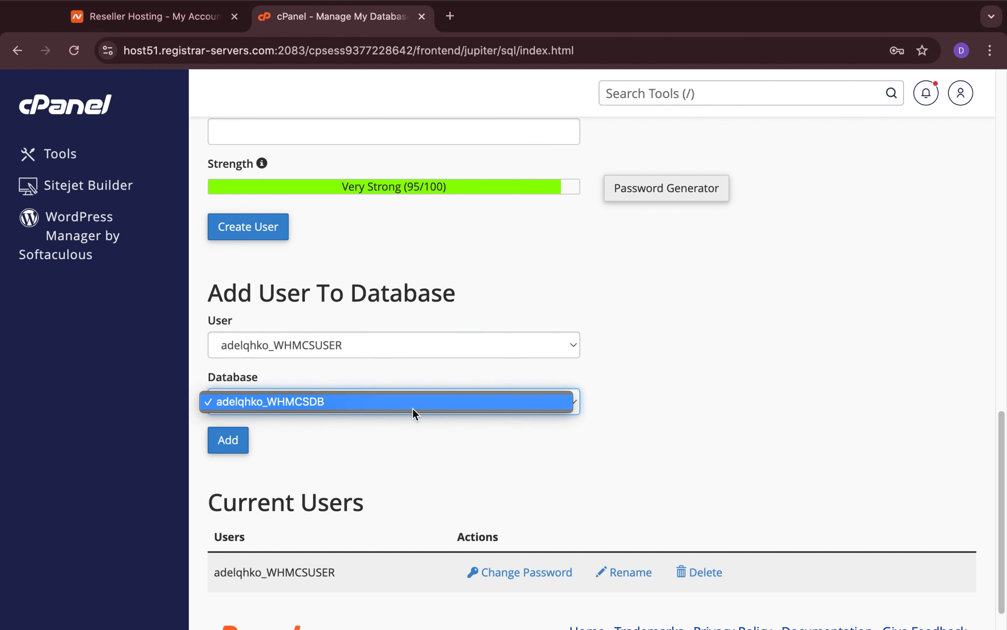
pyautogui.click(413, 408)
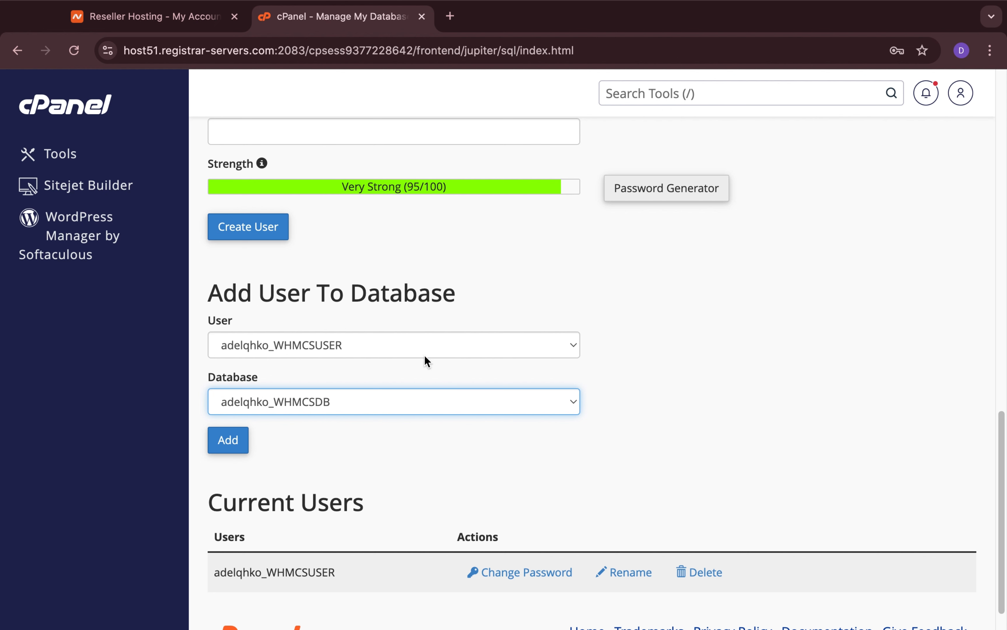
pyautogui.click(408, 410)
pyautogui.click(410, 435)
pyautogui.click(426, 340)
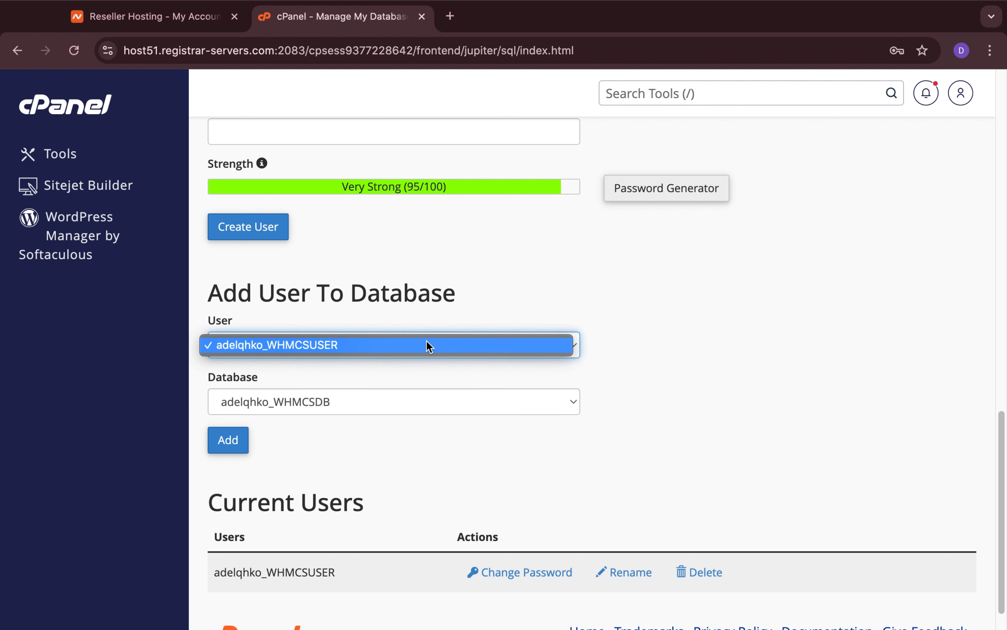
pyautogui.click(426, 393)
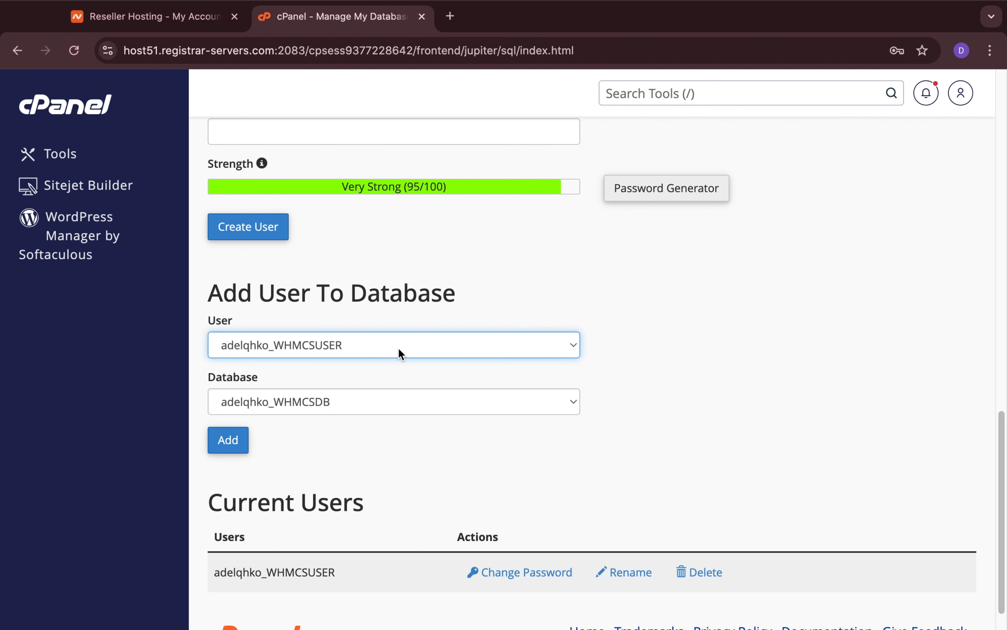
pyautogui.scroll(1, 399, 350)
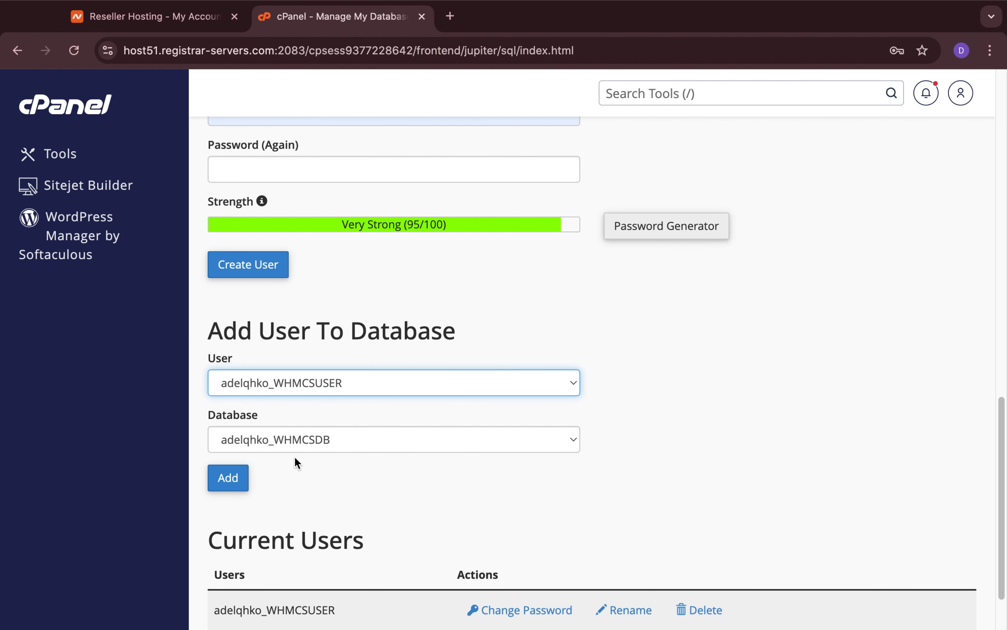
pyautogui.click(246, 478)
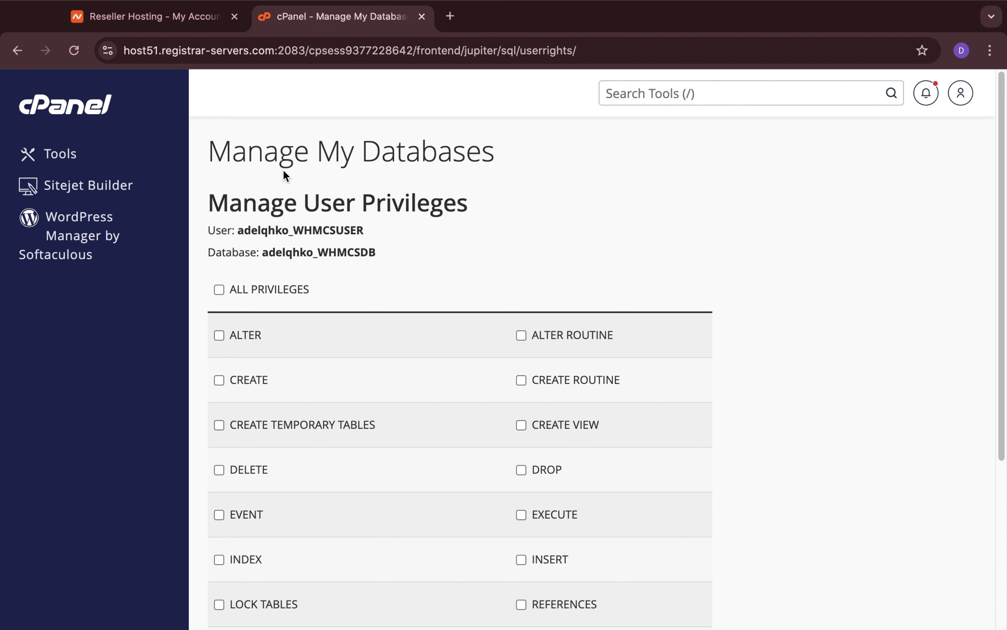
# Grant WHMCSUSER all privileges on the WHMCSDB database, check the full list, and save the changes.
pyautogui.click(218, 288)
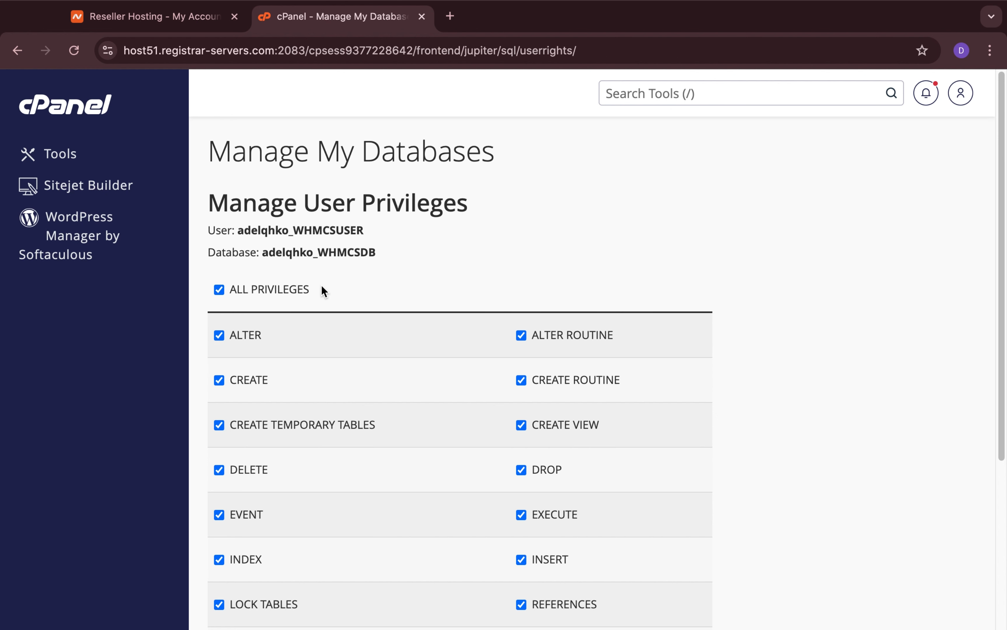
pyautogui.scroll(-5, 322, 286)
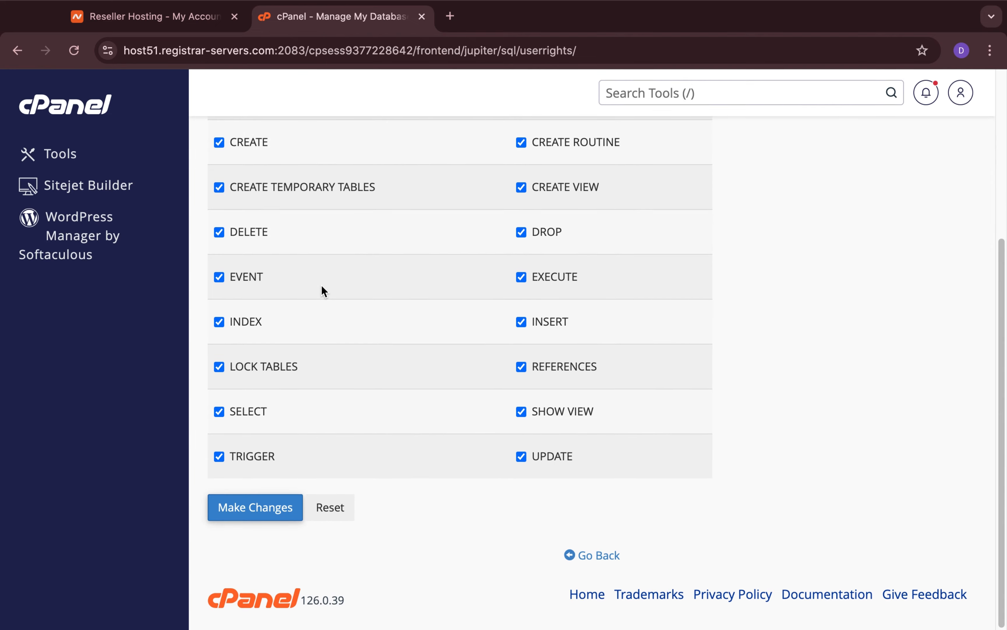
pyautogui.scroll(4, 321, 284)
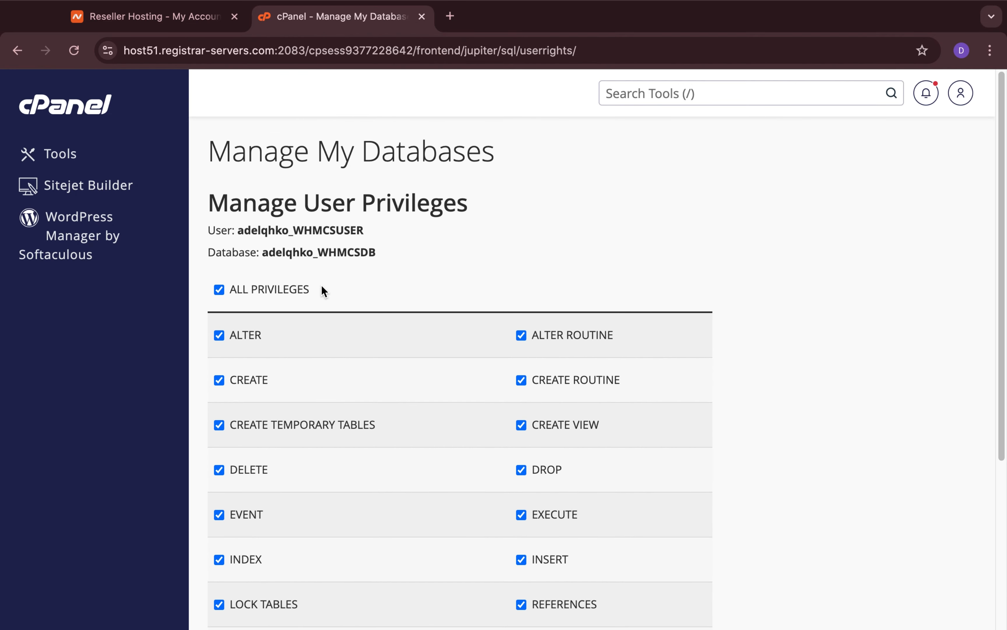
pyautogui.scroll(-3, 321, 285)
pyautogui.scroll(-4, 321, 284)
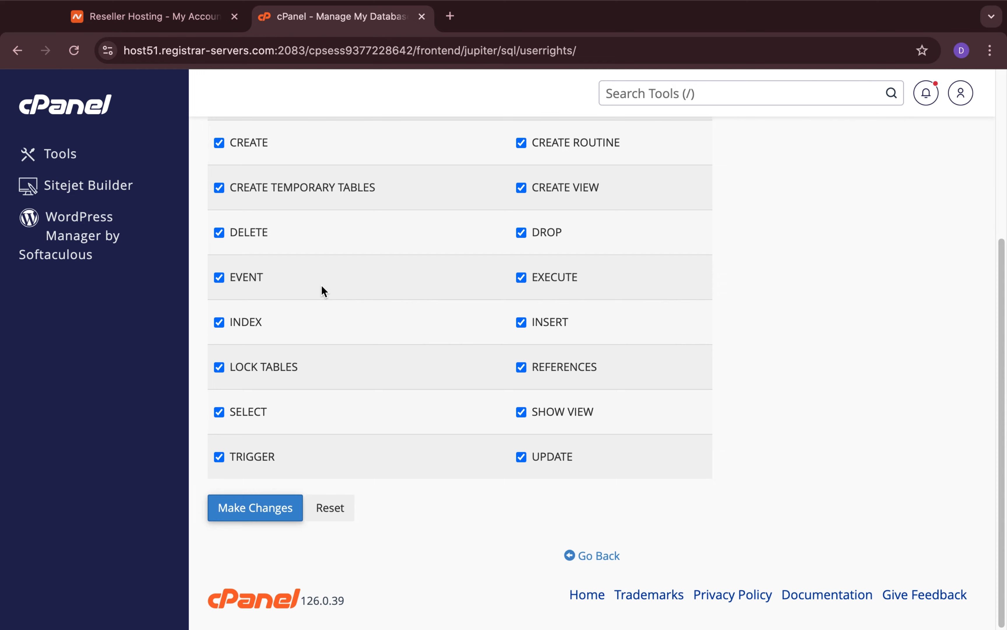
pyautogui.scroll(3, 321, 285)
pyautogui.scroll(4, 321, 284)
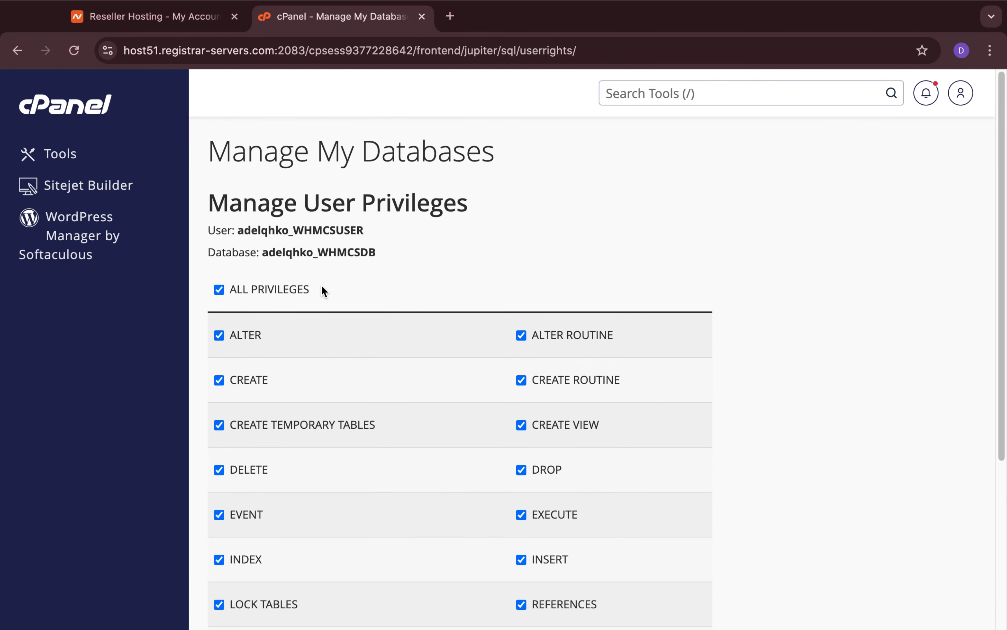
pyautogui.scroll(-6, 321, 284)
pyautogui.click(250, 508)
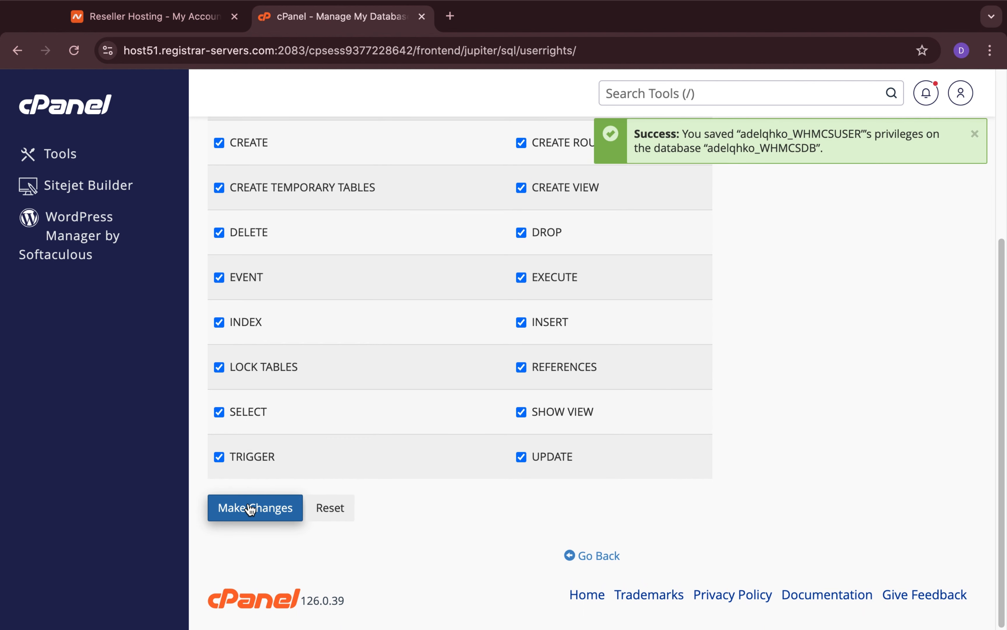
# Review the granted privileges and the user and database names they apply to.
pyautogui.scroll(5, 250, 508)
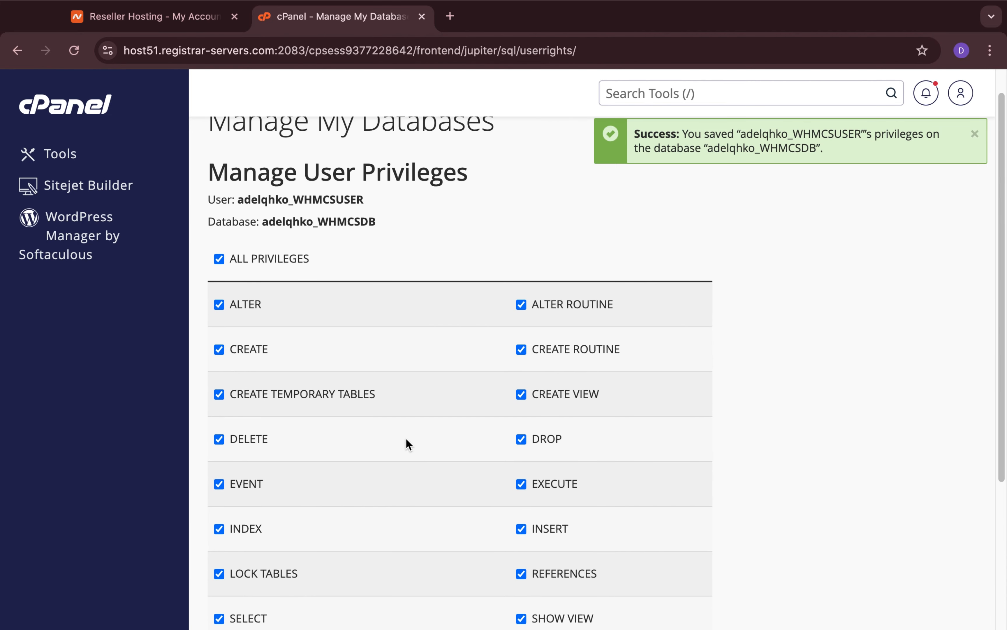
pyautogui.scroll(1, 406, 443)
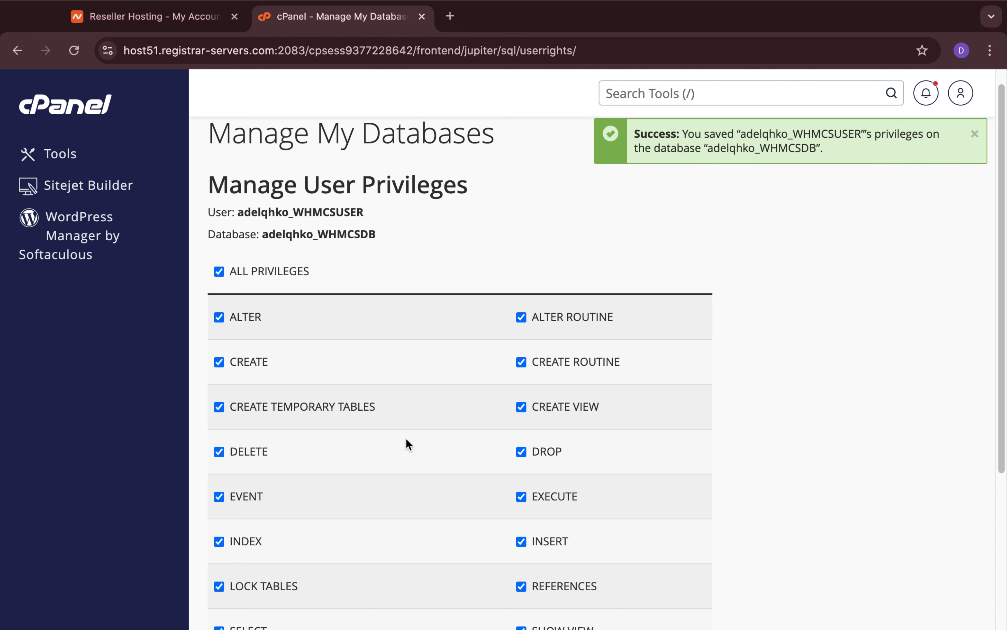
pyautogui.scroll(-1, 407, 443)
pyautogui.scroll(2, 407, 443)
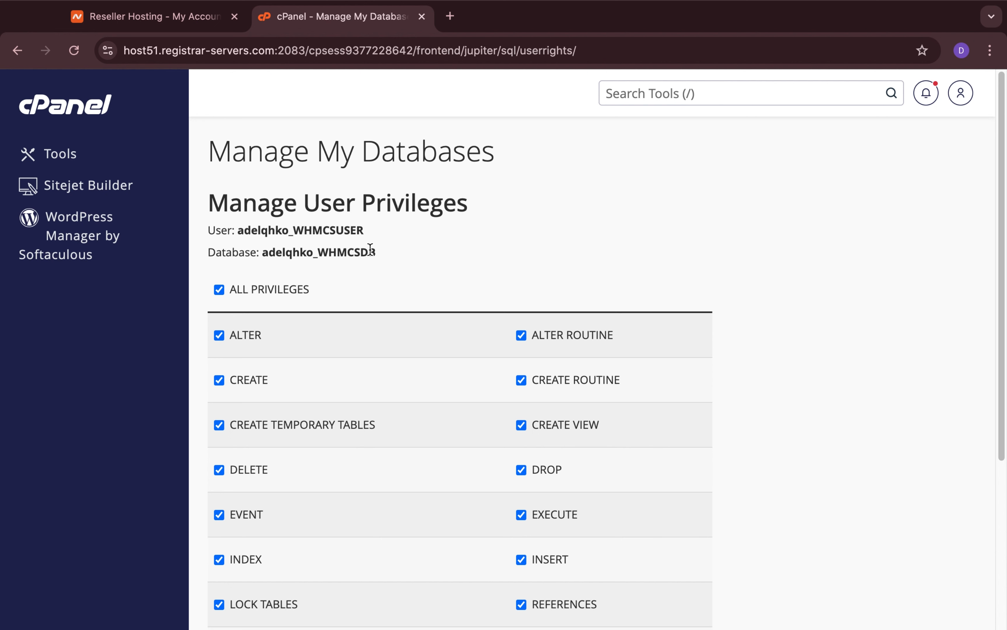
pyautogui.moveTo(383, 256); pyautogui.dragTo(235, 226)
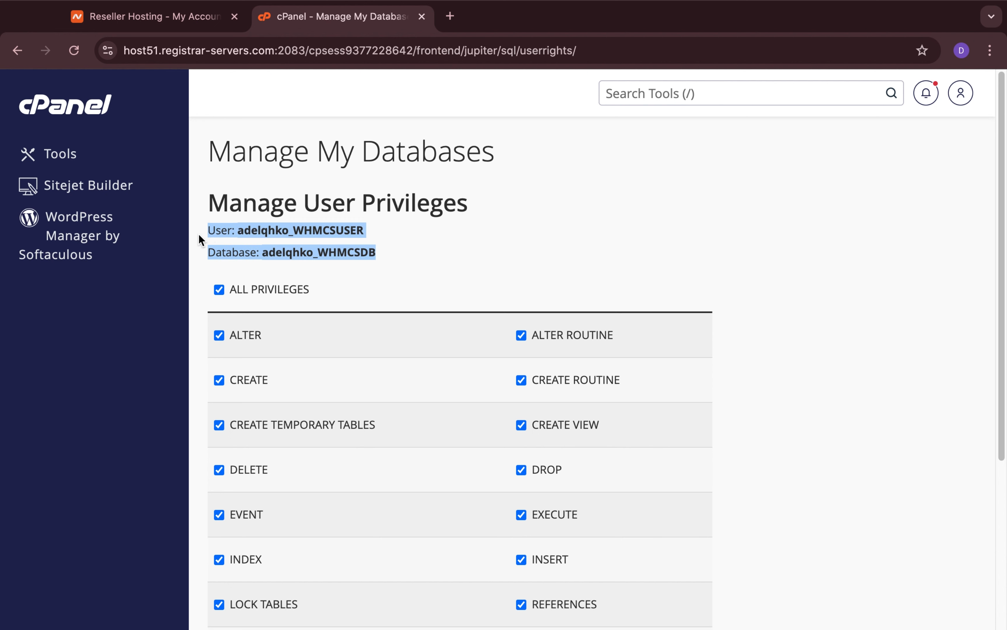
pyautogui.click(398, 251)
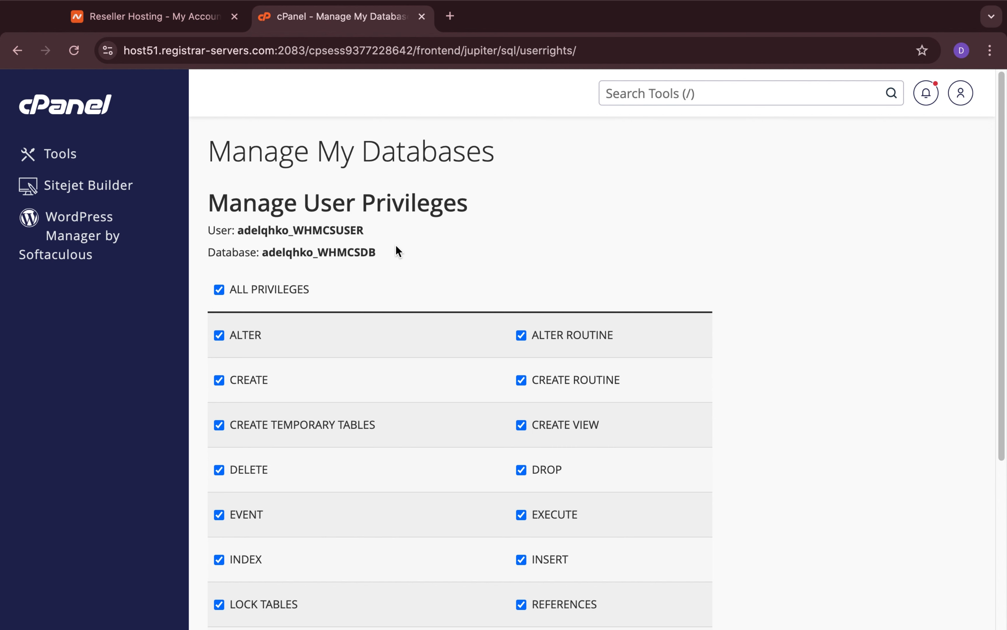
# Leave the user privileges page and go back to the database management page.
pyautogui.scroll(-6, 418, 352)
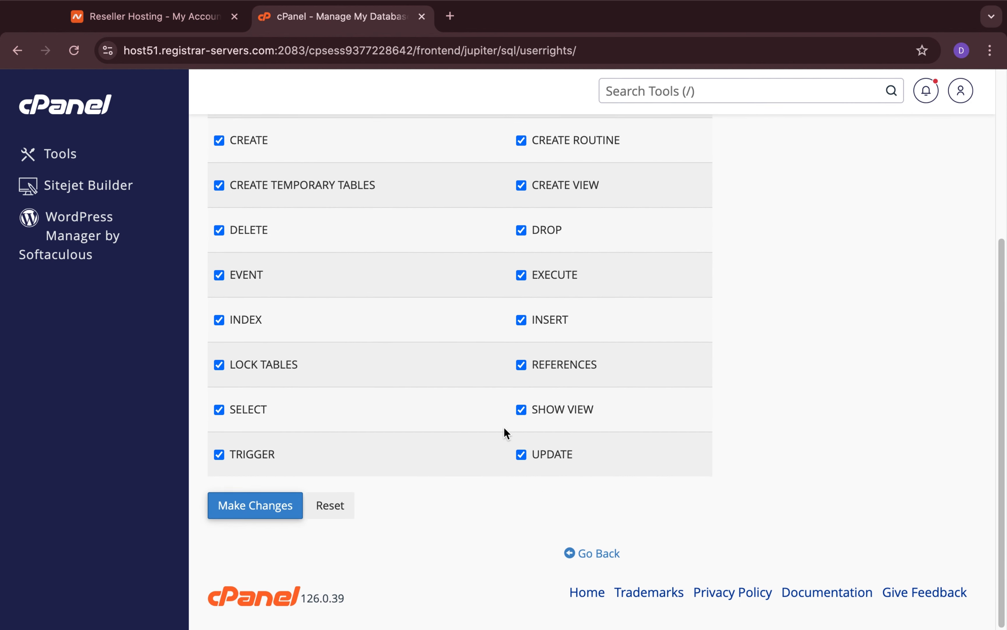
pyautogui.click(583, 556)
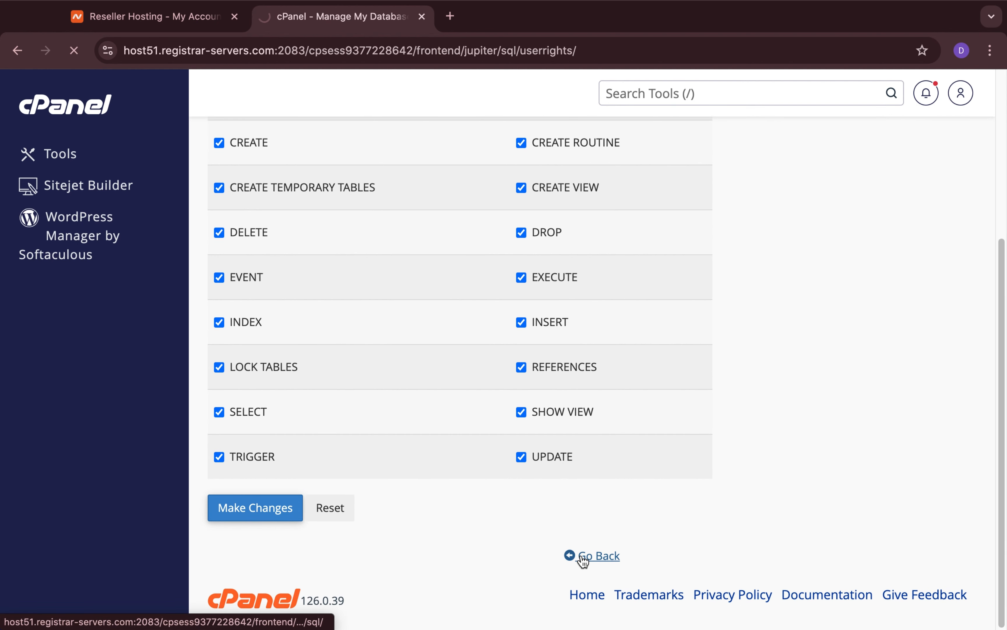
pyautogui.scroll(1, 442, 431)
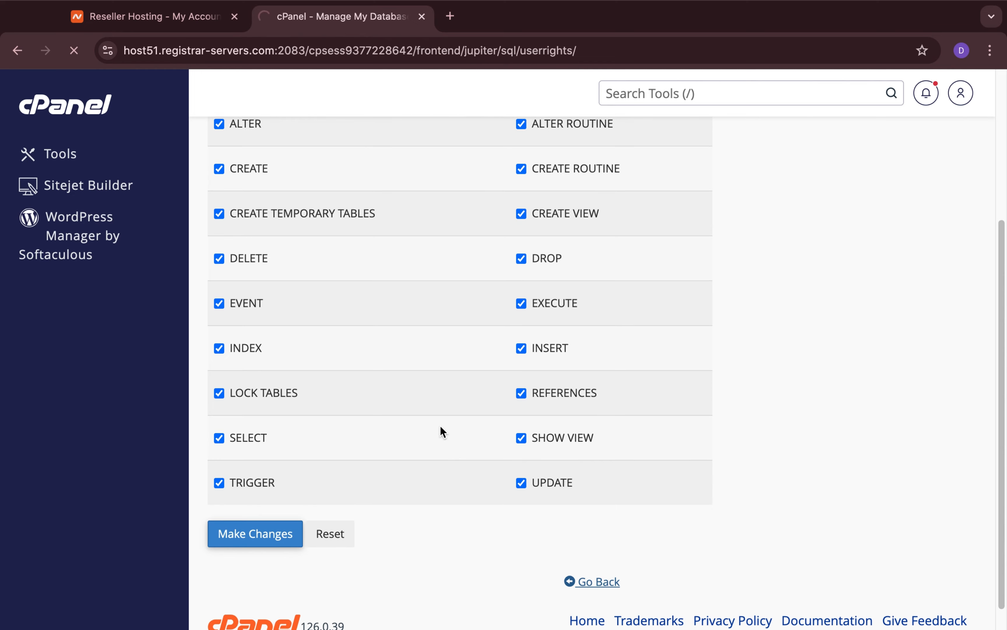
pyautogui.scroll(1, 441, 425)
pyautogui.scroll(1, 440, 425)
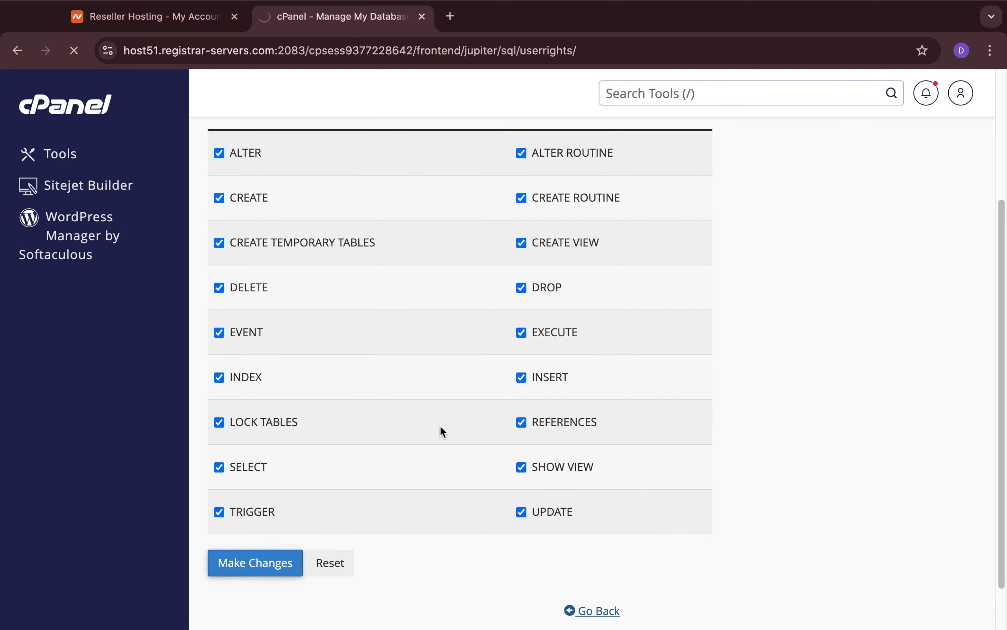
pyautogui.scroll(-15, 440, 425)
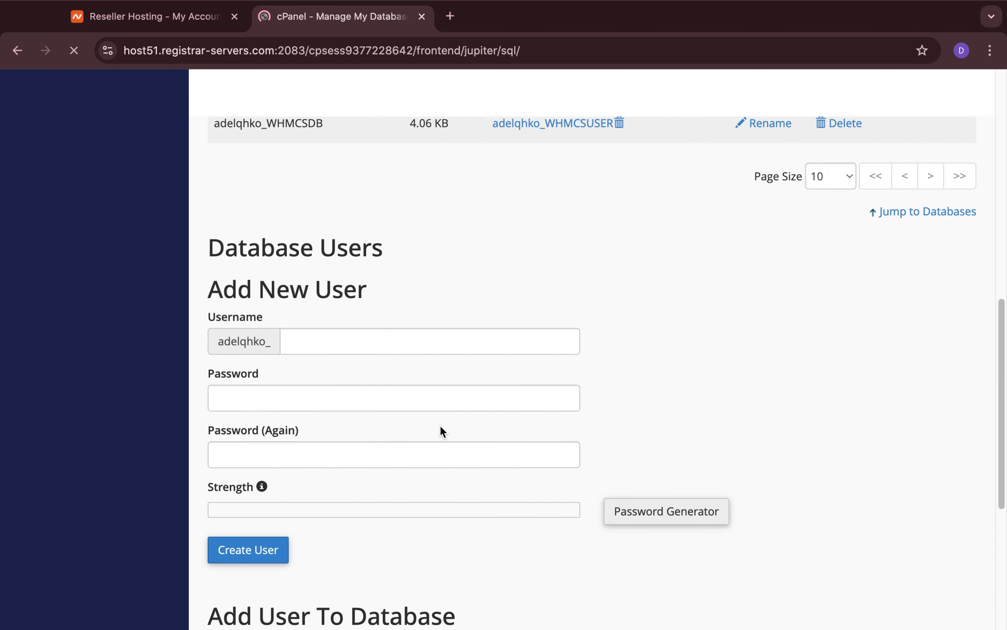
# Reopen WHMCSUSER's privileges on the WHMCSDB database, review the full privilege list, and return to the database management page.
pyautogui.scroll(-10, 440, 425)
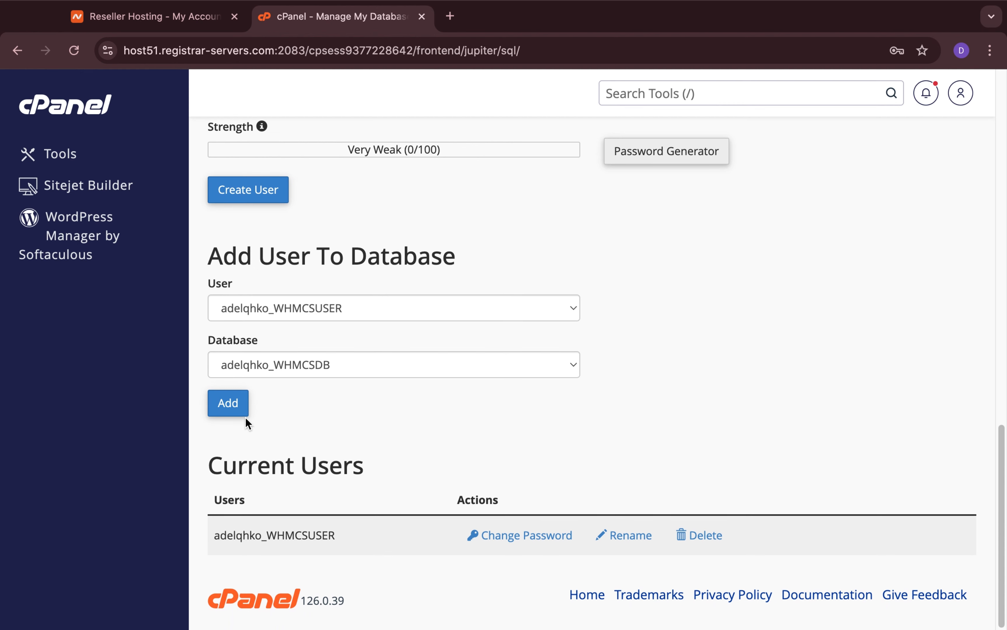
pyautogui.click(240, 409)
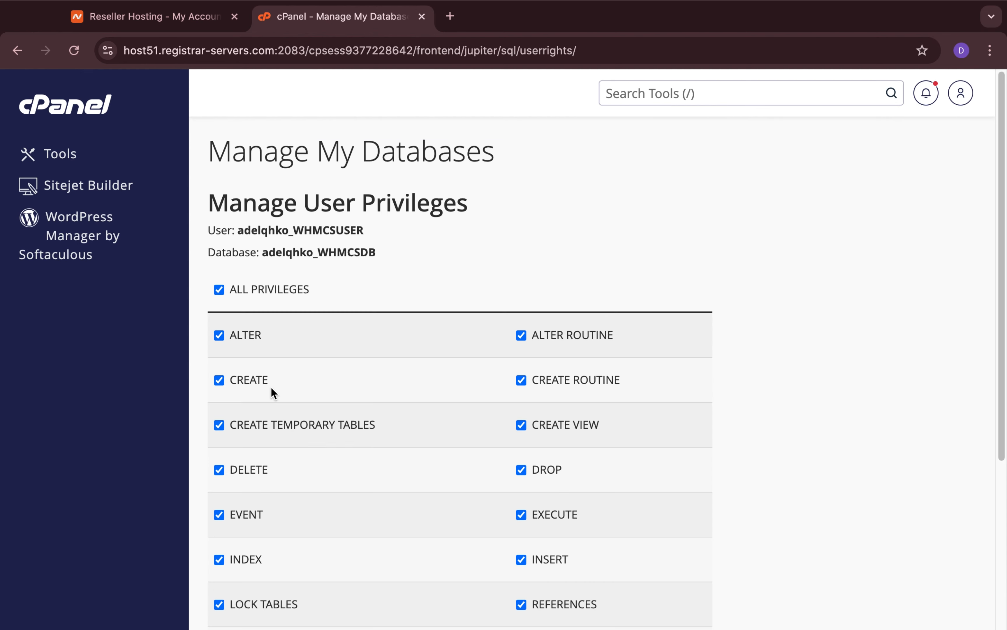
pyautogui.scroll(-2, 271, 387)
pyautogui.scroll(2, 271, 387)
pyautogui.scroll(-2, 304, 297)
pyautogui.scroll(-4, 307, 299)
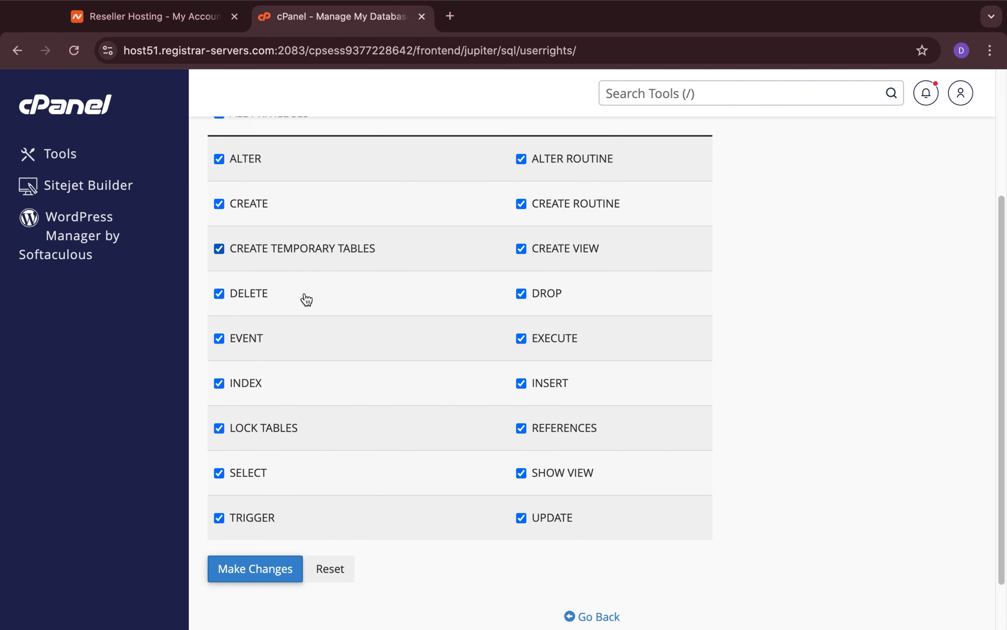
pyautogui.scroll(5, 307, 299)
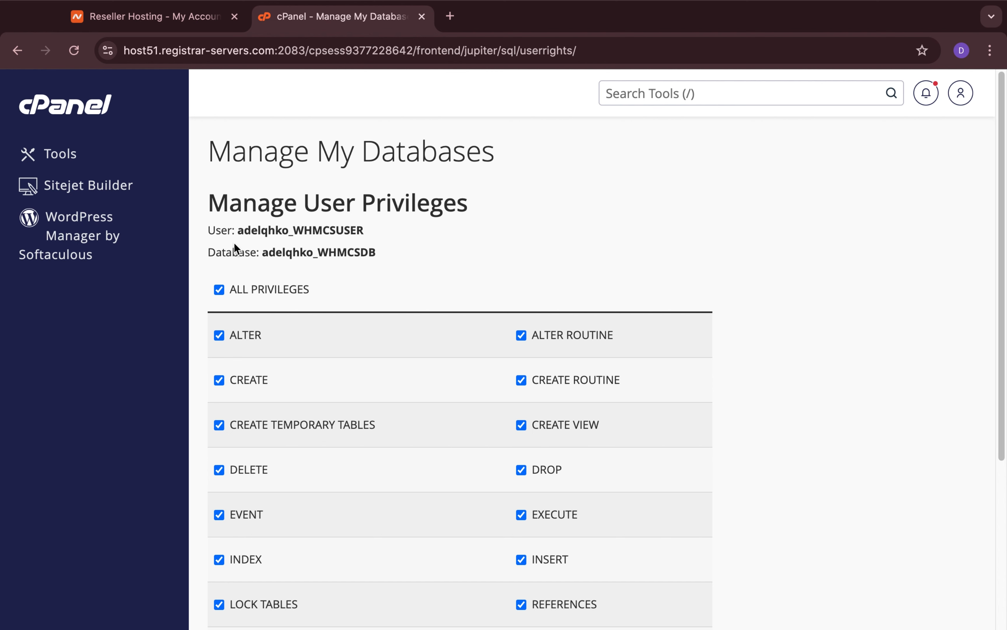
pyautogui.scroll(-5, 313, 254)
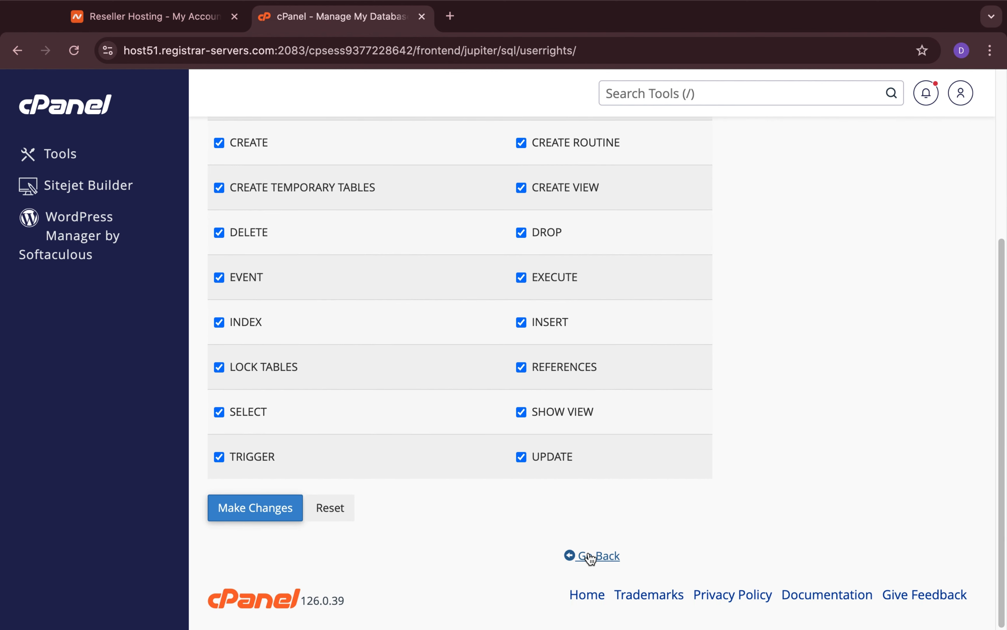
pyautogui.click(590, 557)
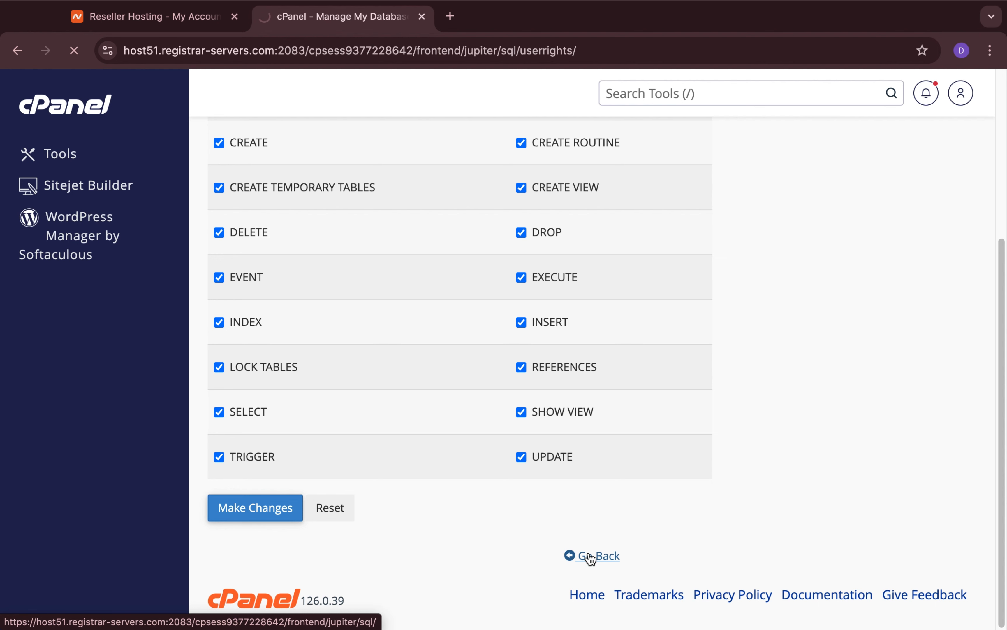
# Review the database management page, checking the current databases, their privileged users, and the database users section.
pyautogui.scroll(-1, 559, 495)
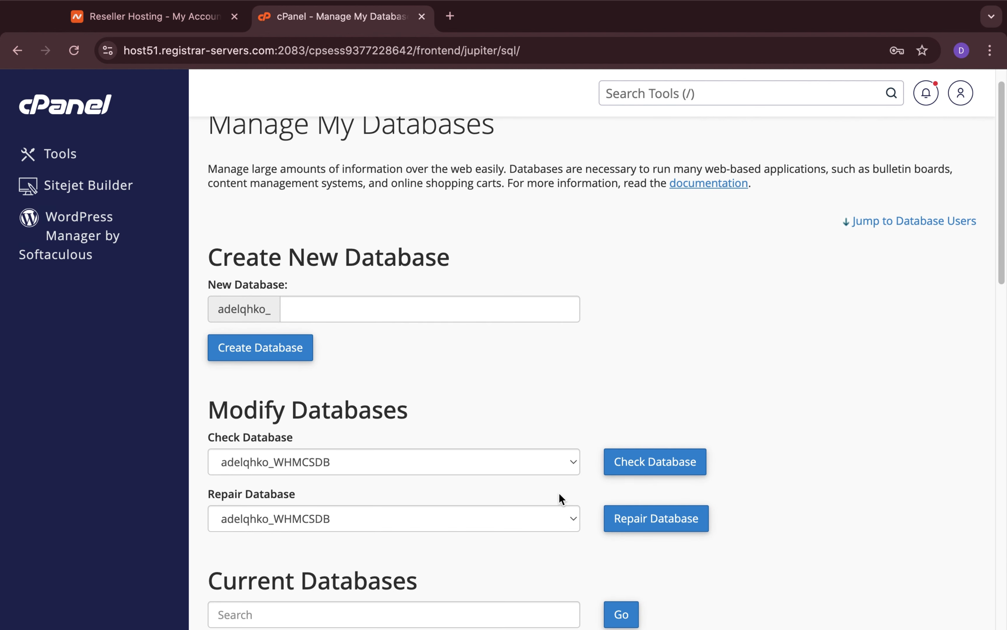
pyautogui.scroll(1, 559, 493)
pyautogui.scroll(-1, 559, 492)
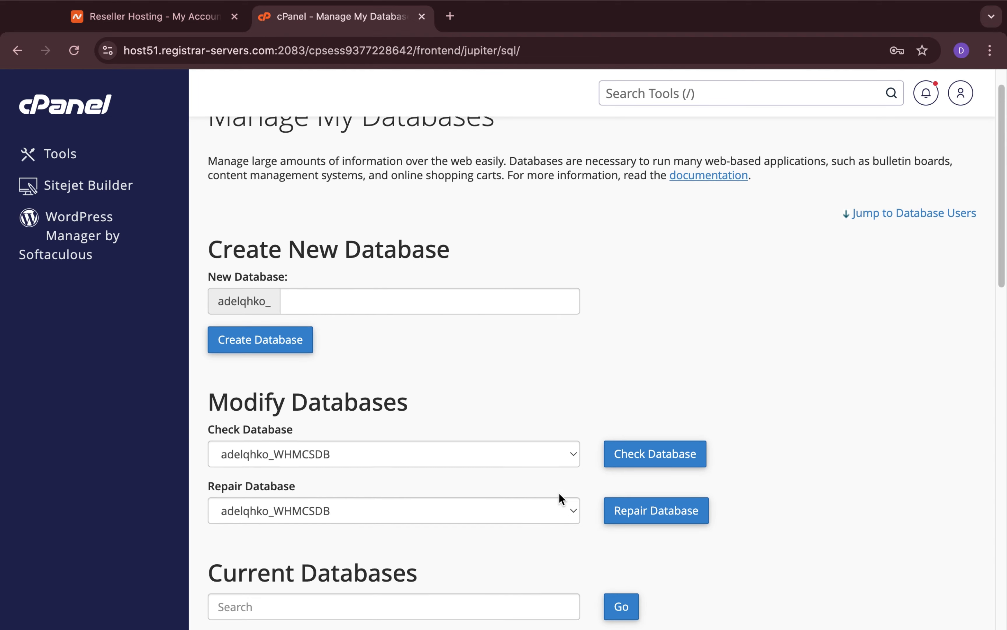
pyautogui.scroll(-1, 559, 493)
pyautogui.scroll(2, 559, 493)
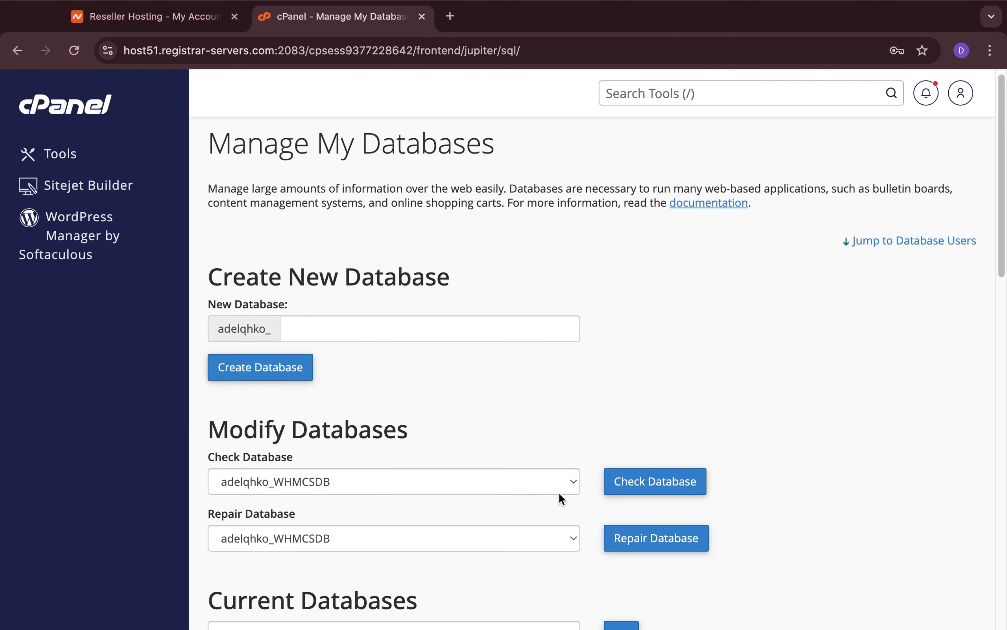
pyautogui.scroll(1, 559, 493)
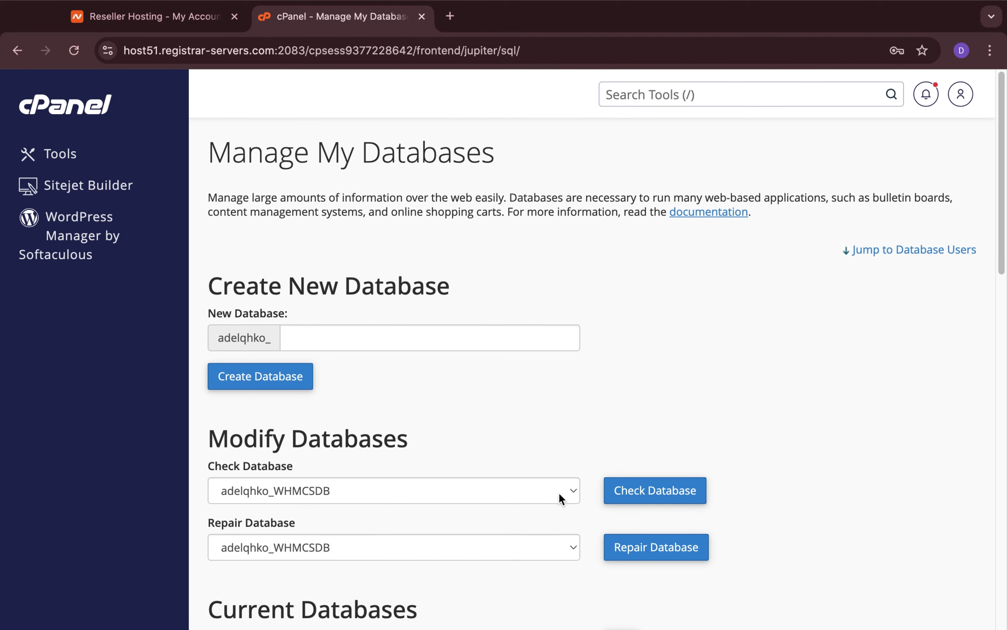
pyautogui.scroll(-1, 559, 493)
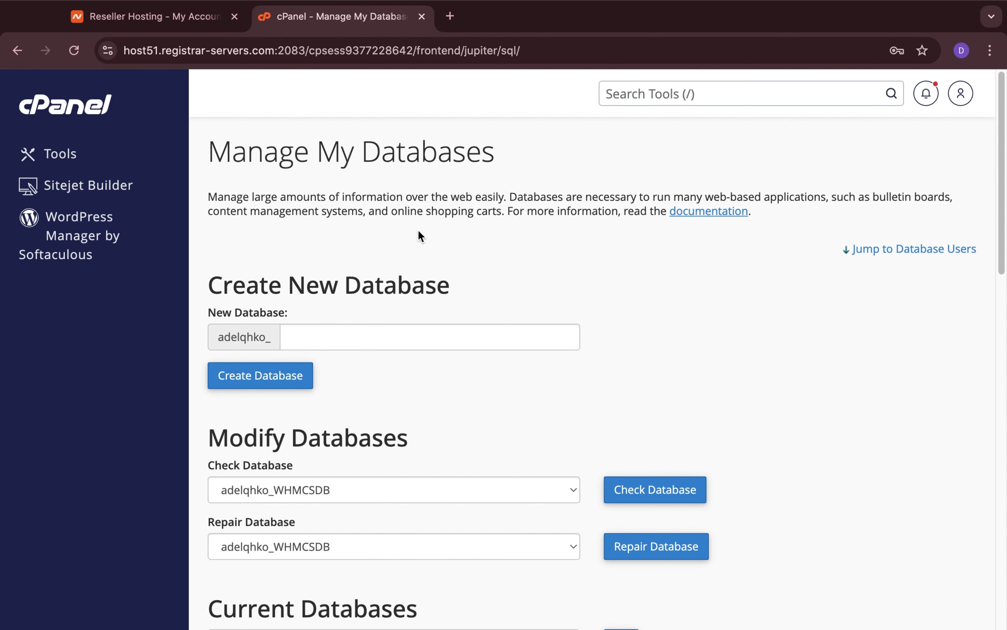
pyautogui.scroll(-8, 418, 231)
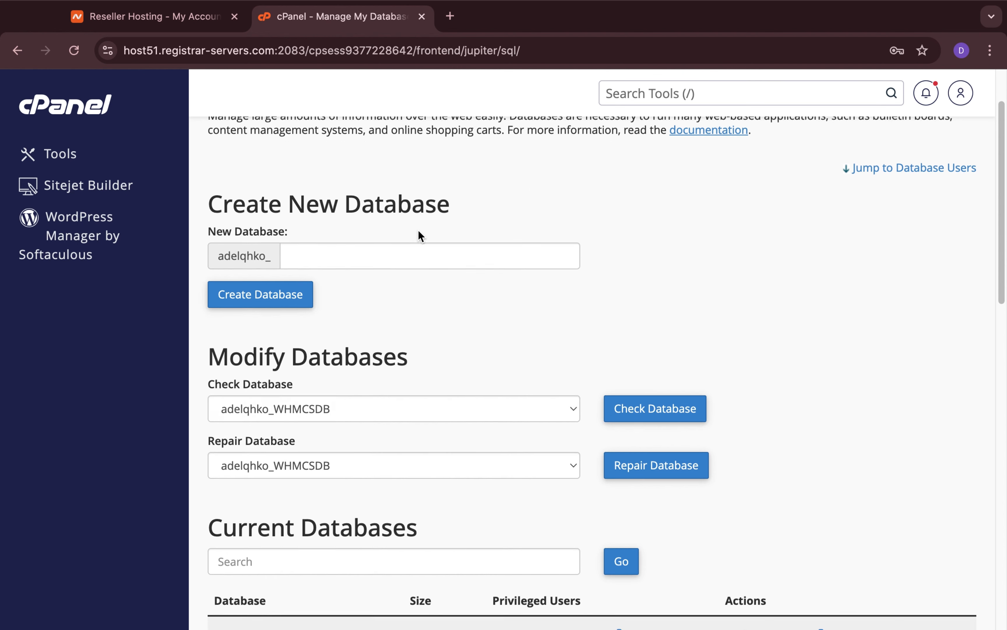
pyautogui.scroll(-3, 419, 231)
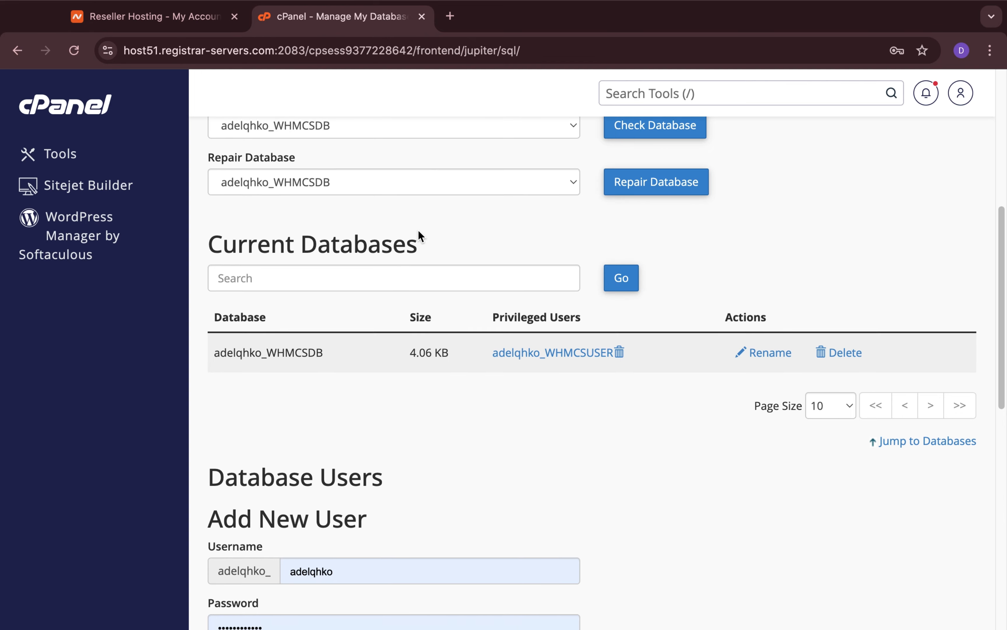
pyautogui.scroll(-4, 419, 231)
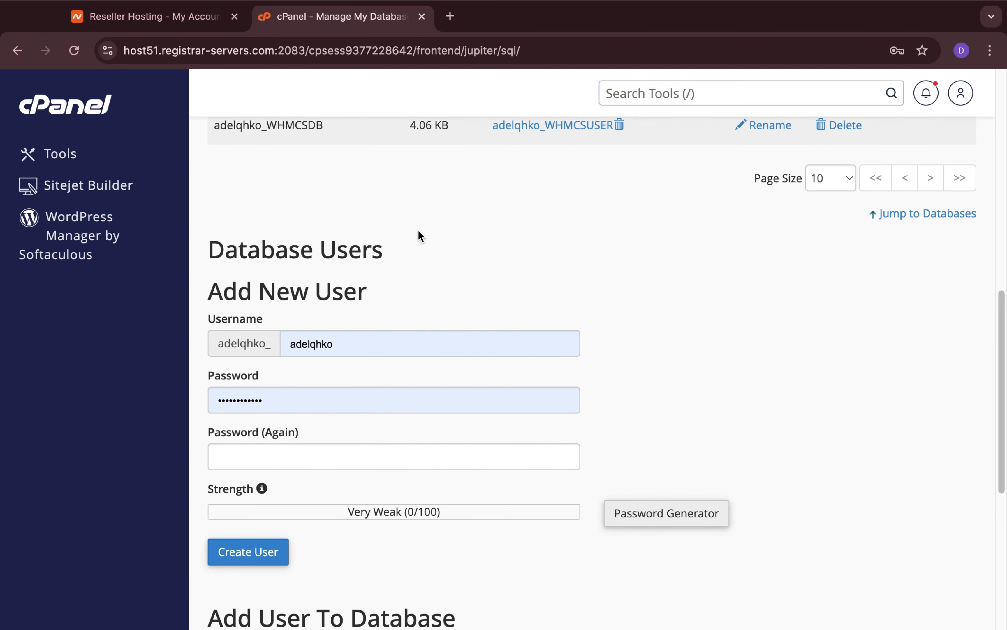
pyautogui.scroll(15, 419, 231)
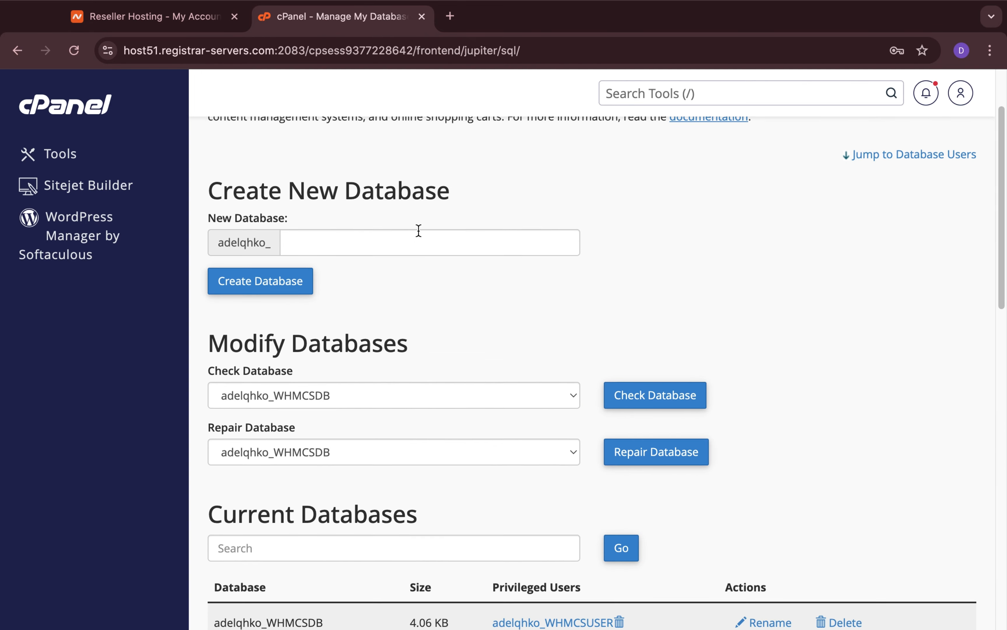